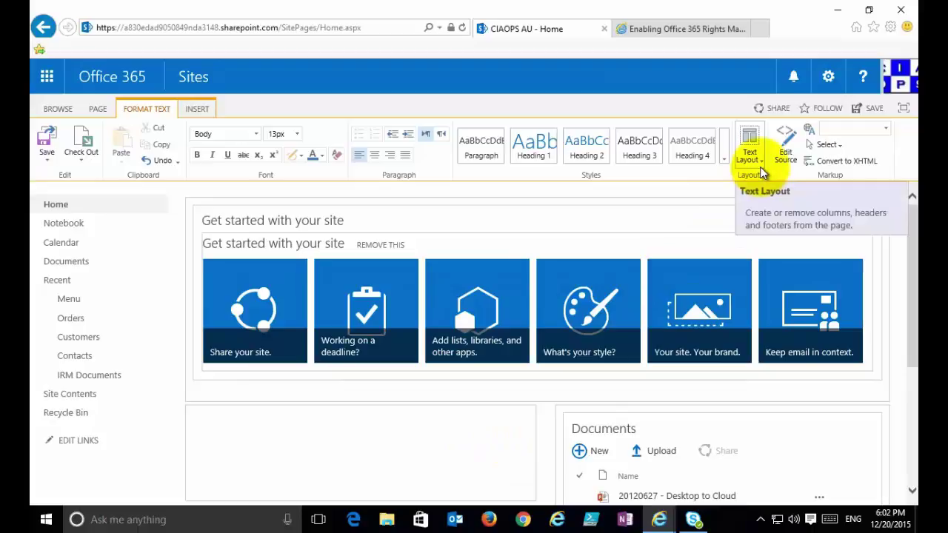
{"action": "left_click", "coordinate": [763, 172]}
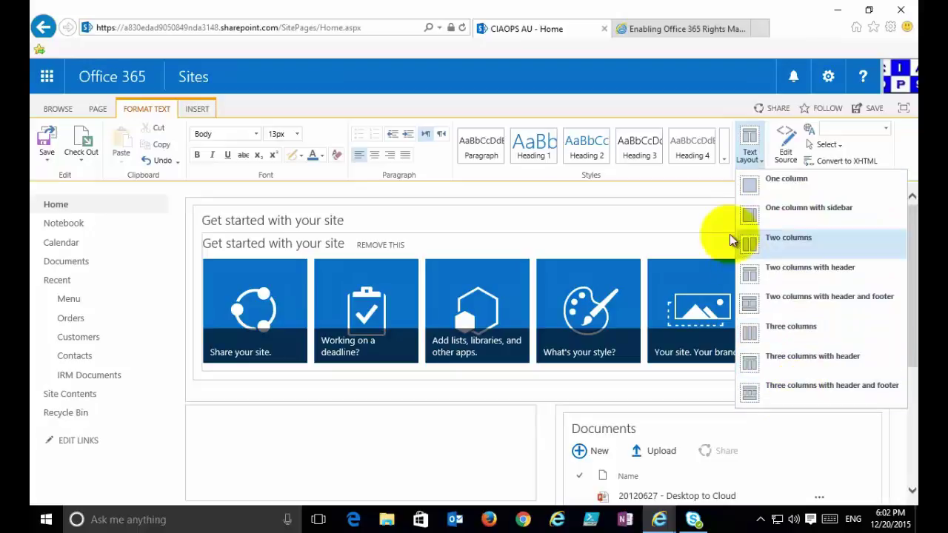
{"action": "left_click", "coordinate": [701, 186]}
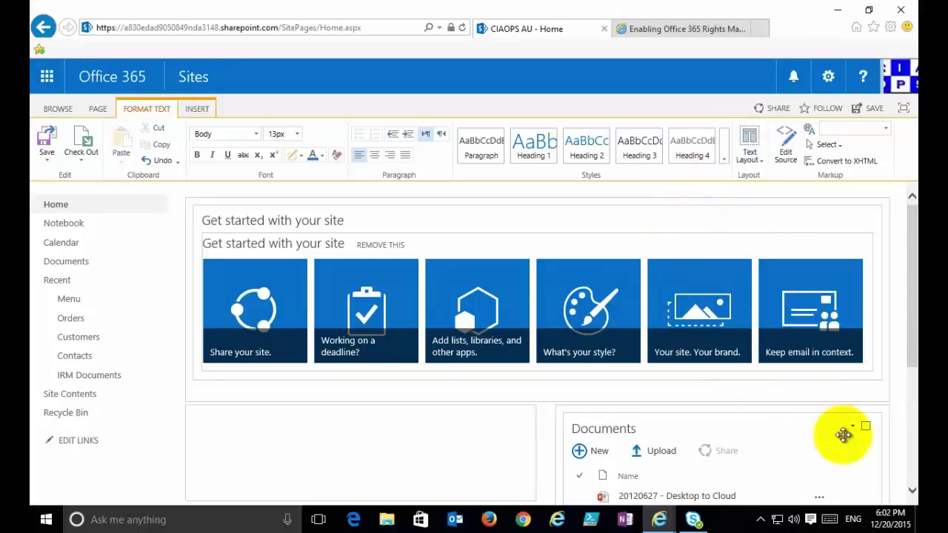
{"action": "left_click", "coordinate": [913, 491]}
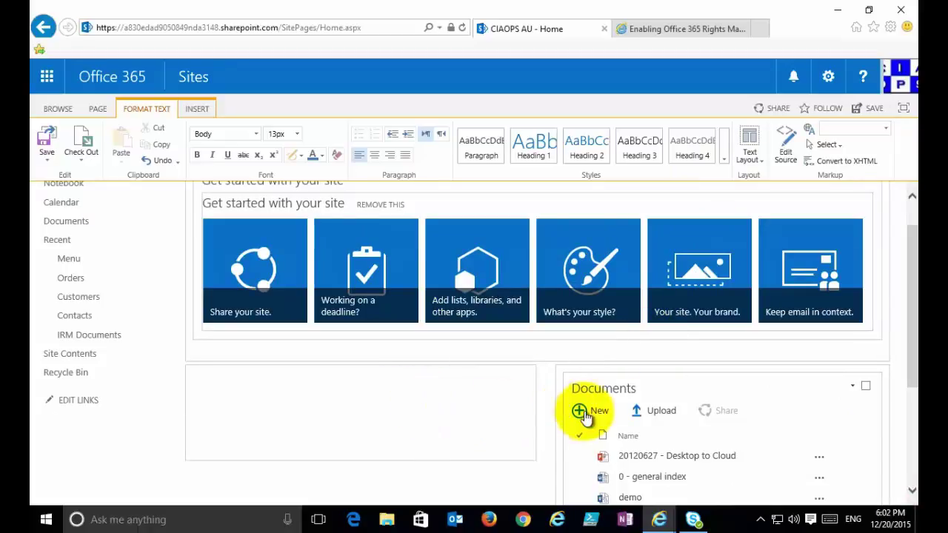
{"action": "scroll", "coordinate": [904, 334], "scroll_direction": "up", "scroll_amount": 1}
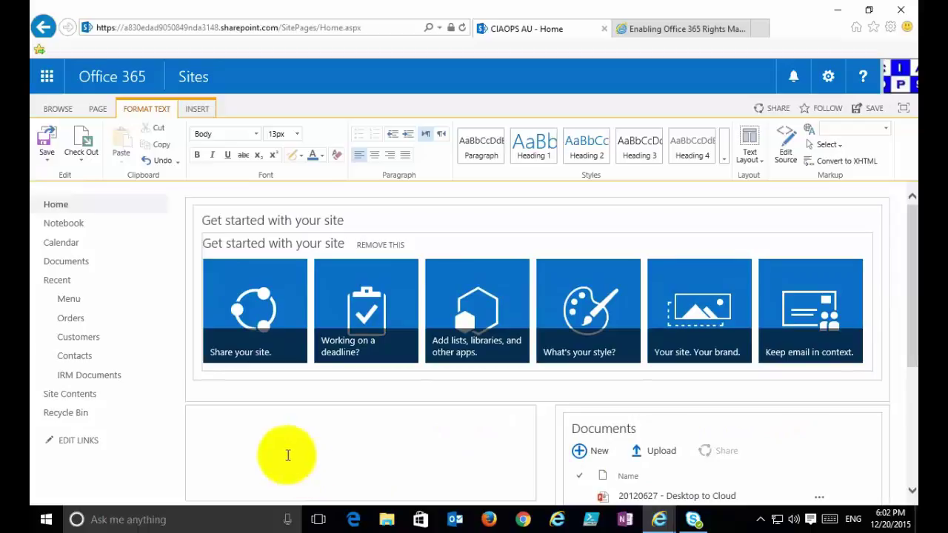
Enter 'This is Text!' in the empty left text area and select the line
{"action": "left_click", "coordinate": [233, 420]}
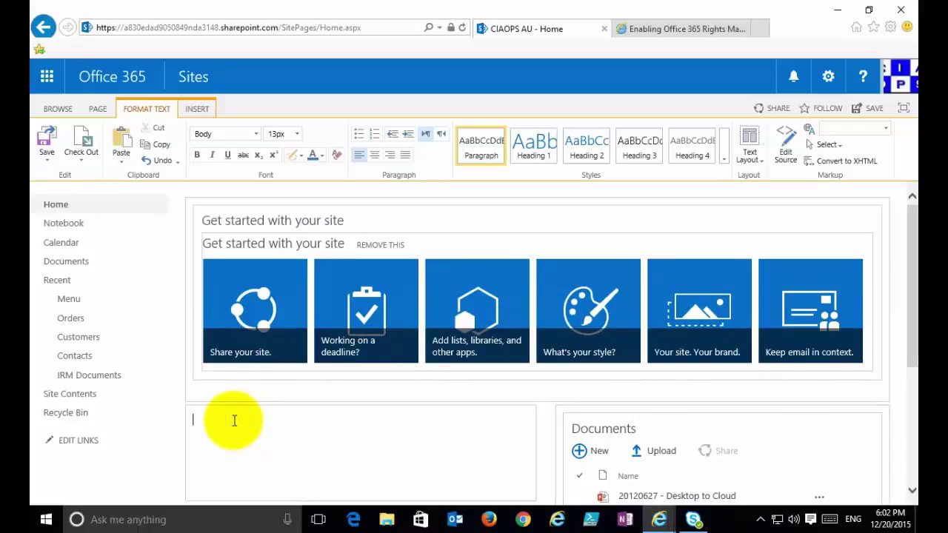
{"action": "left_click", "coordinate": [231, 420]}
{"action": "key", "text": "ctrl+a"}
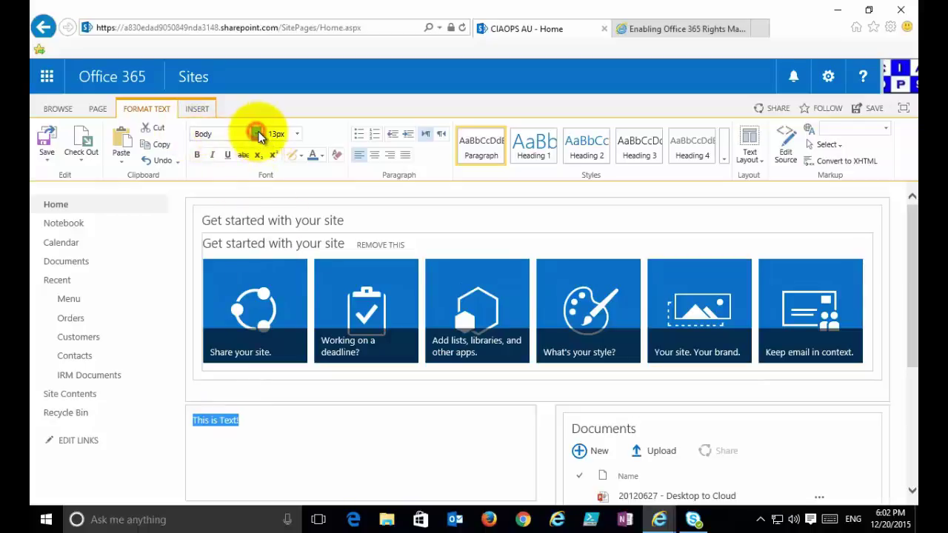
Format the line as Tahoma, 18pt, in red
{"action": "left_click", "coordinate": [257, 135]}
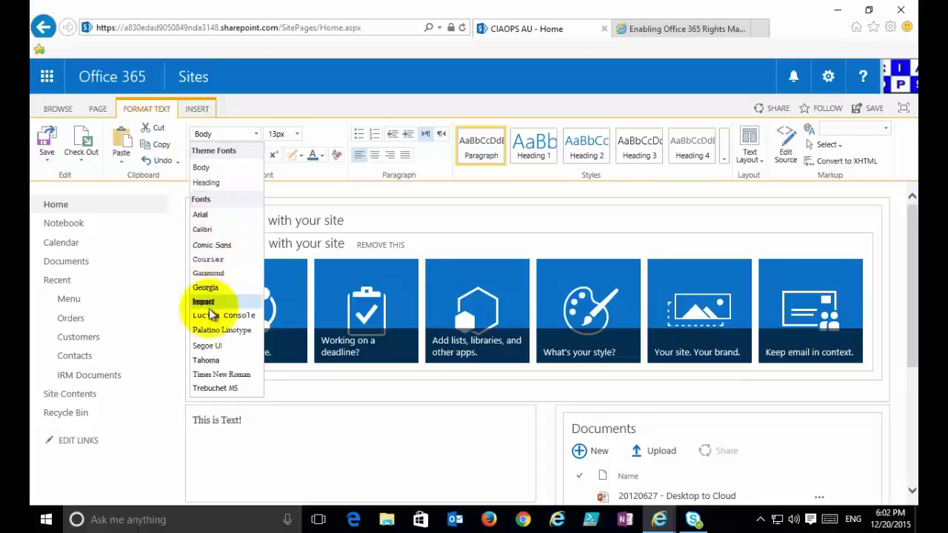
{"action": "left_click", "coordinate": [215, 360]}
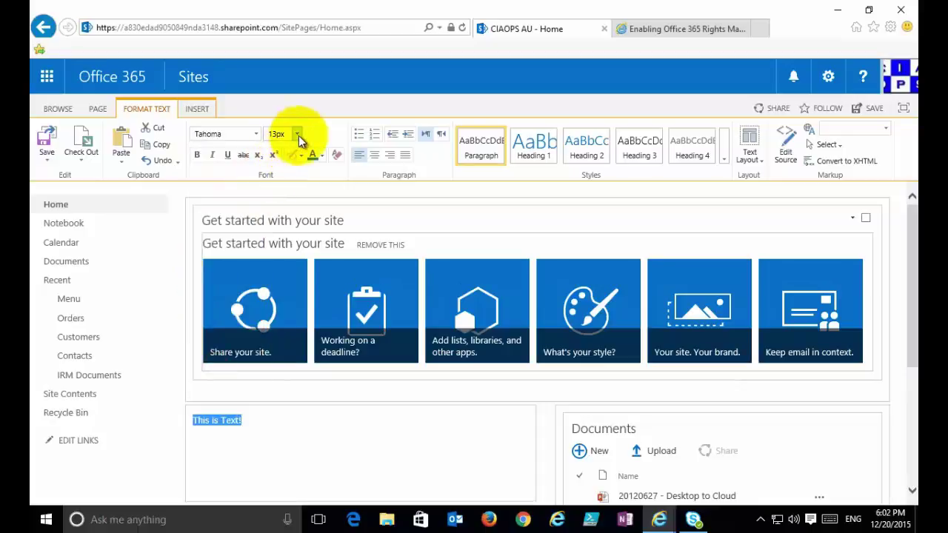
{"action": "left_click", "coordinate": [297, 135]}
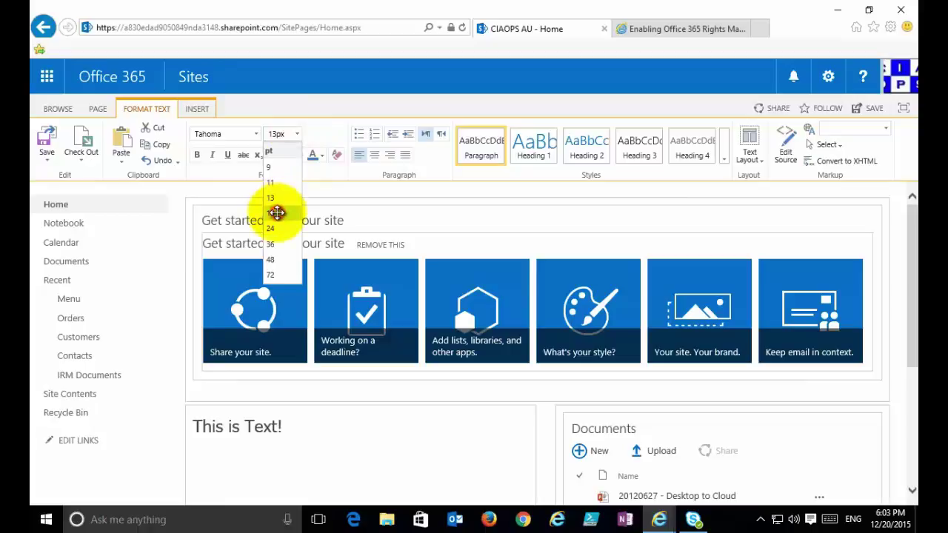
{"action": "left_click", "coordinate": [272, 213]}
{"action": "left_click", "coordinate": [323, 161]}
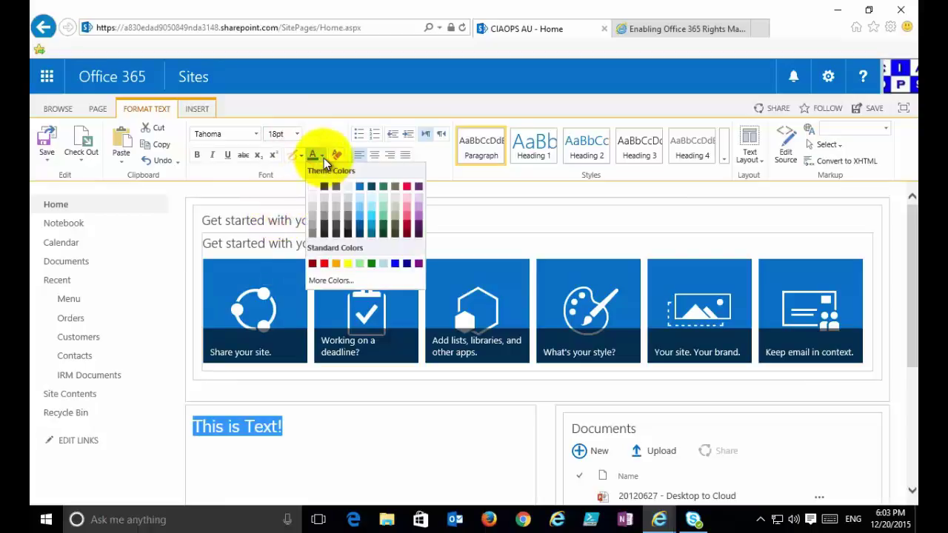
{"action": "left_click", "coordinate": [326, 271]}
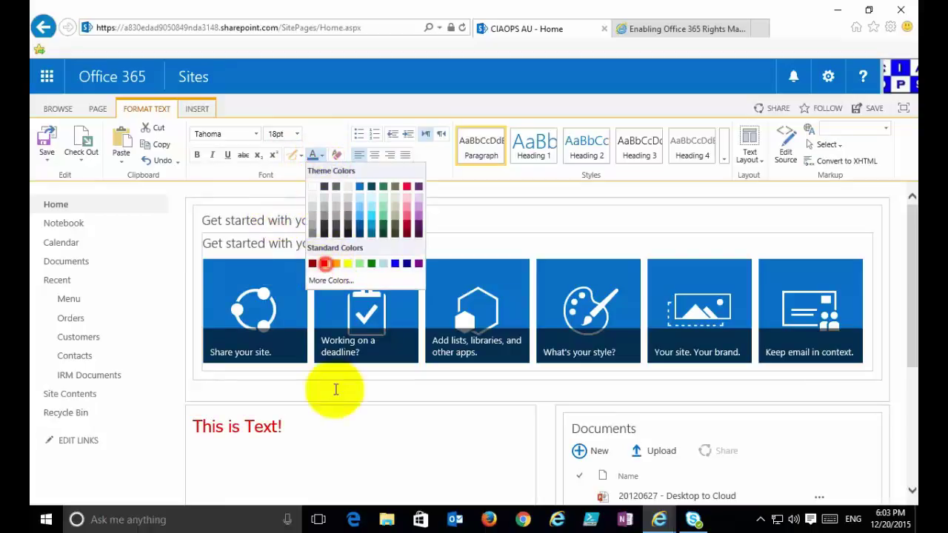
{"action": "left_click", "coordinate": [314, 425]}
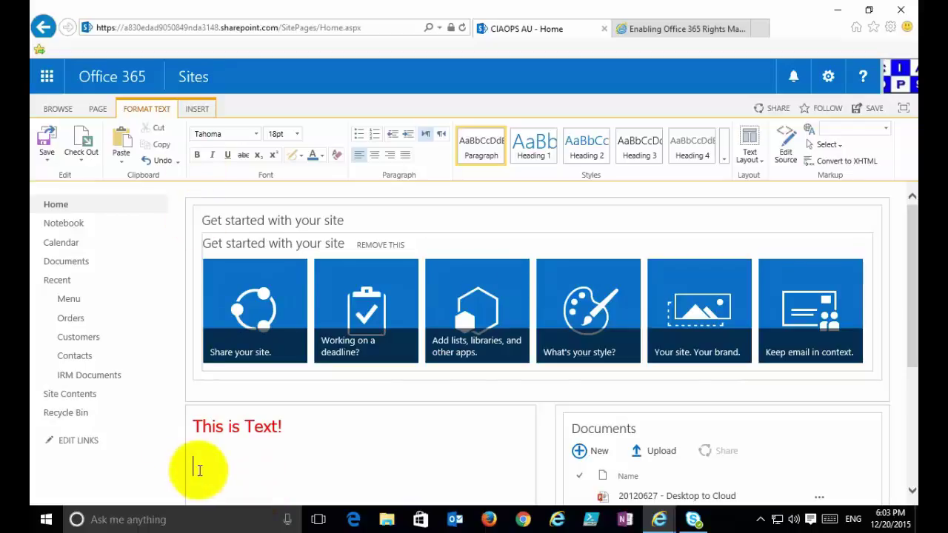
Insert the ciaops.jpg logo from the computer, uploading it to Site Assets
{"action": "left_click", "coordinate": [200, 112]}
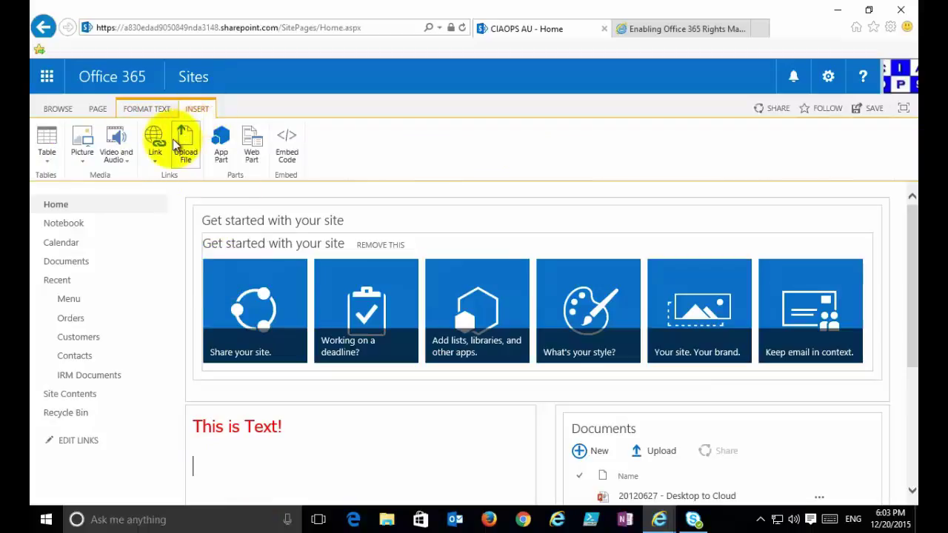
{"action": "left_click", "coordinate": [82, 162]}
{"action": "left_click", "coordinate": [85, 182]}
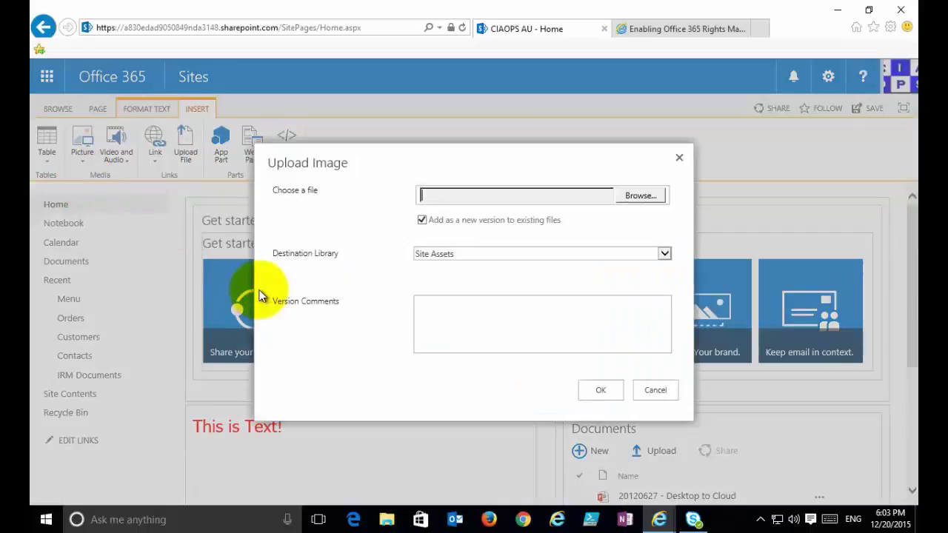
{"action": "left_click", "coordinate": [628, 195]}
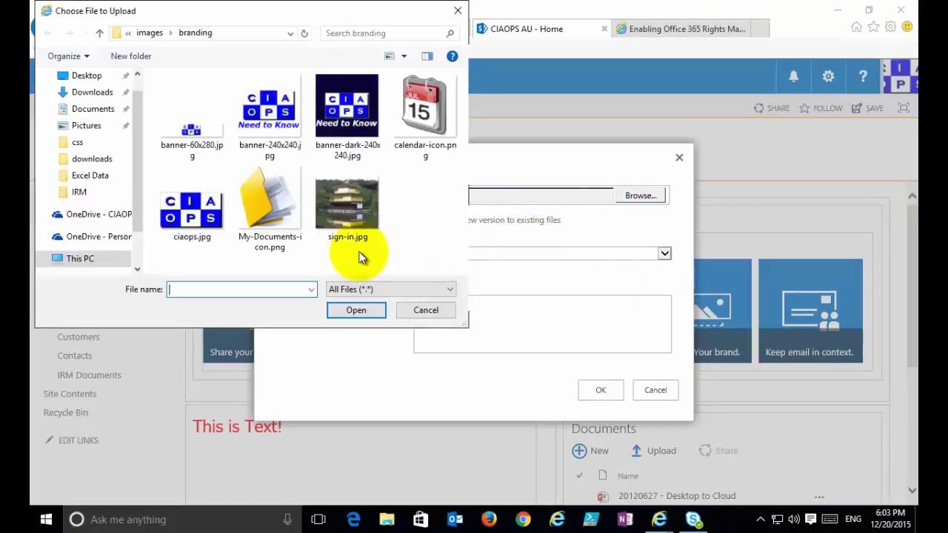
{"action": "left_click", "coordinate": [200, 207]}
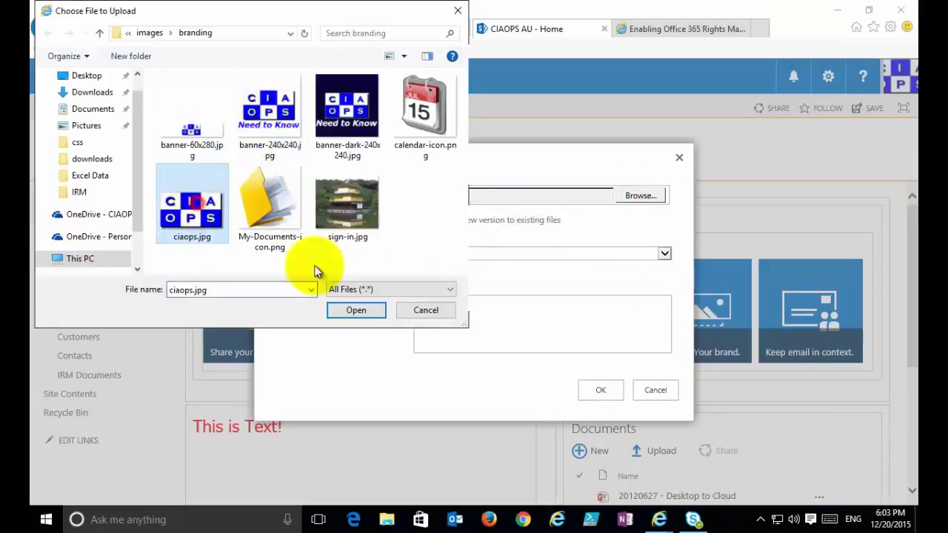
{"action": "left_click", "coordinate": [374, 309]}
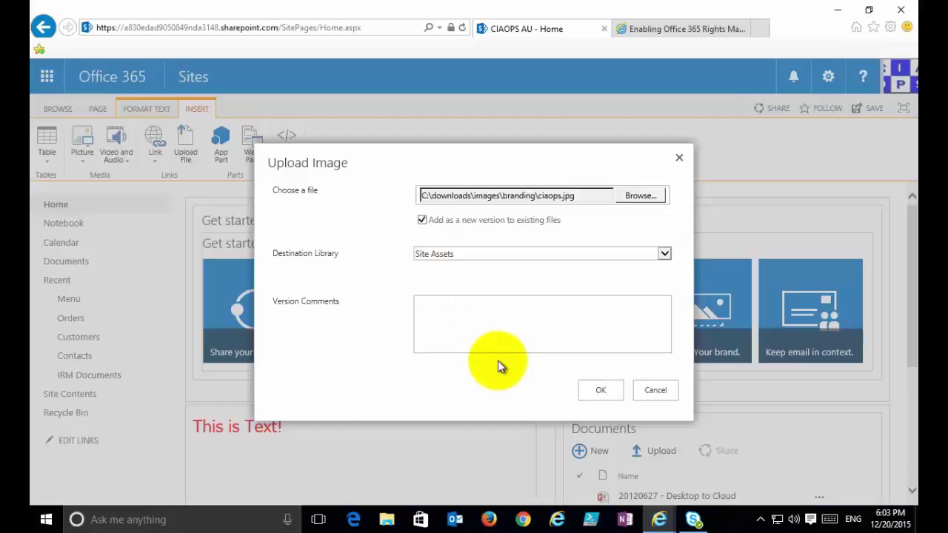
{"action": "left_click", "coordinate": [602, 391]}
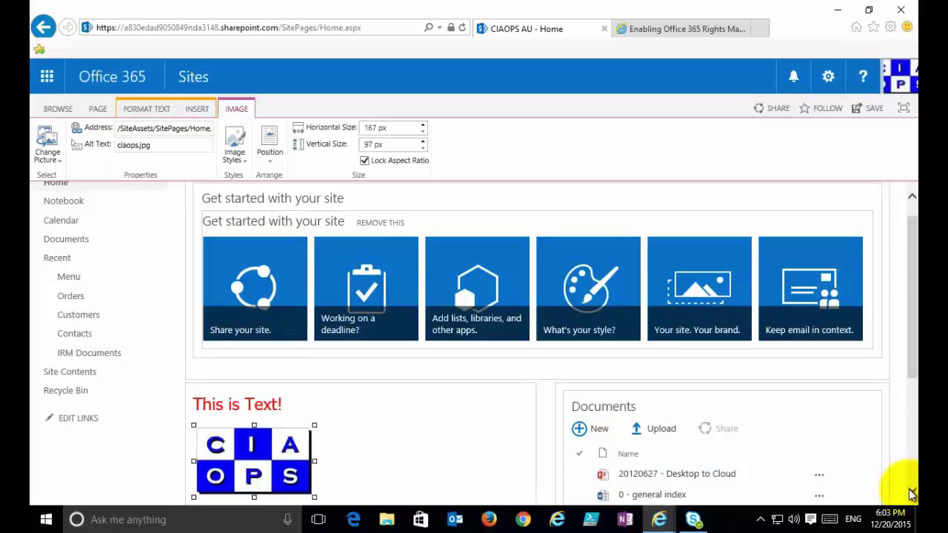
Resize the CIAOPS logo to 122 × 71 pixels with the aspect ratio locked
{"action": "left_click", "coordinate": [379, 445]}
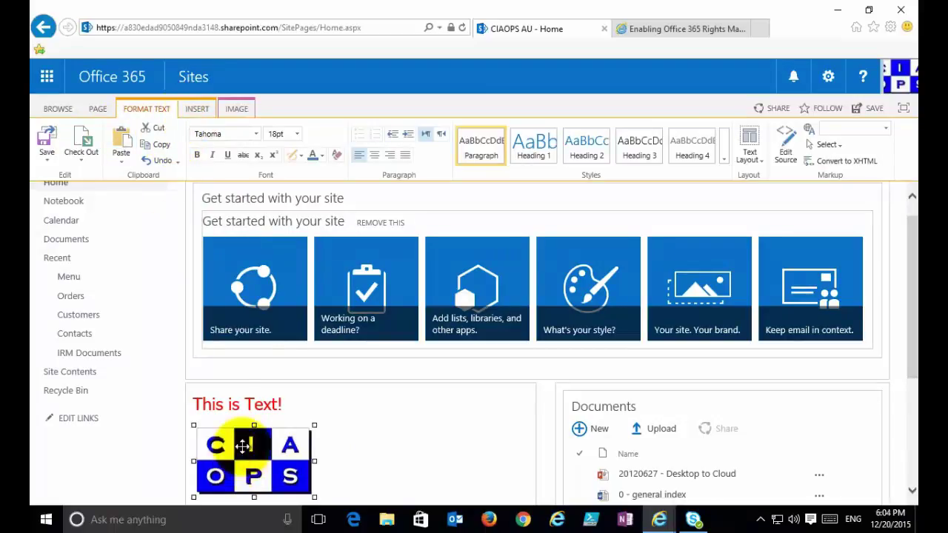
{"action": "left_click", "coordinate": [239, 110]}
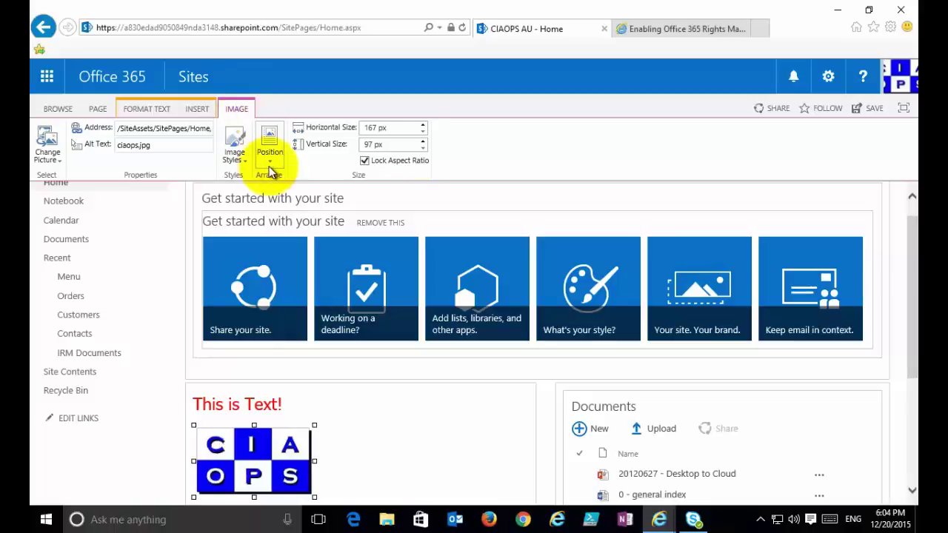
{"action": "left_click", "coordinate": [423, 148]}
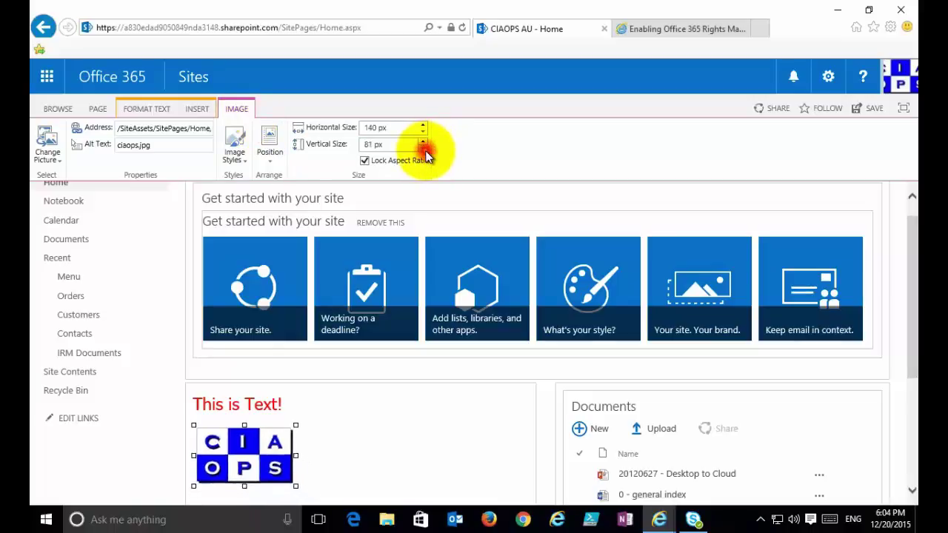
{"action": "left_click", "coordinate": [270, 163]}
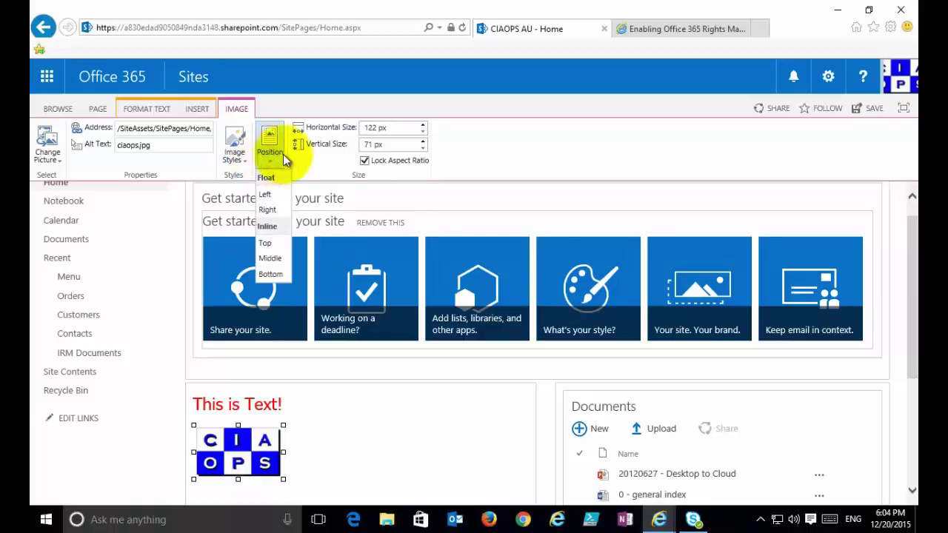
{"action": "left_click", "coordinate": [556, 153]}
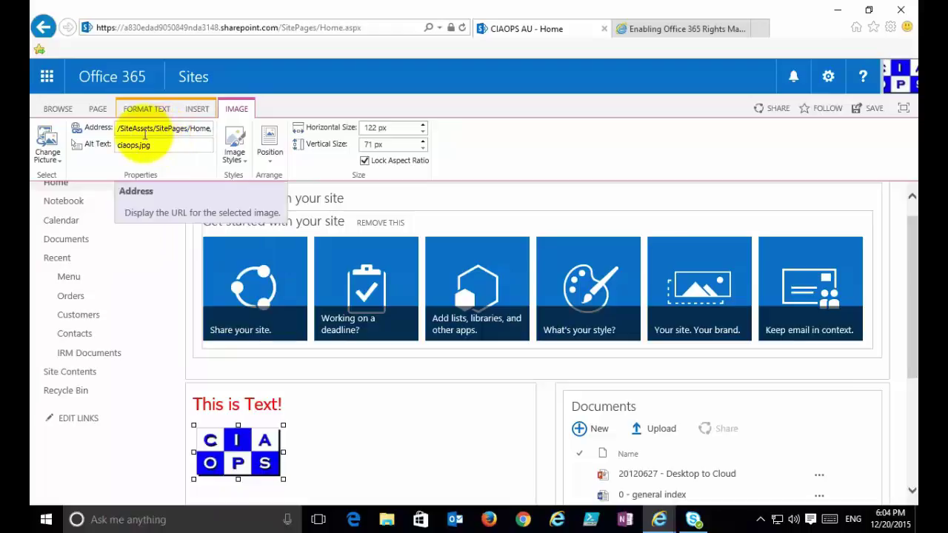
{"action": "left_click", "coordinate": [195, 132]}
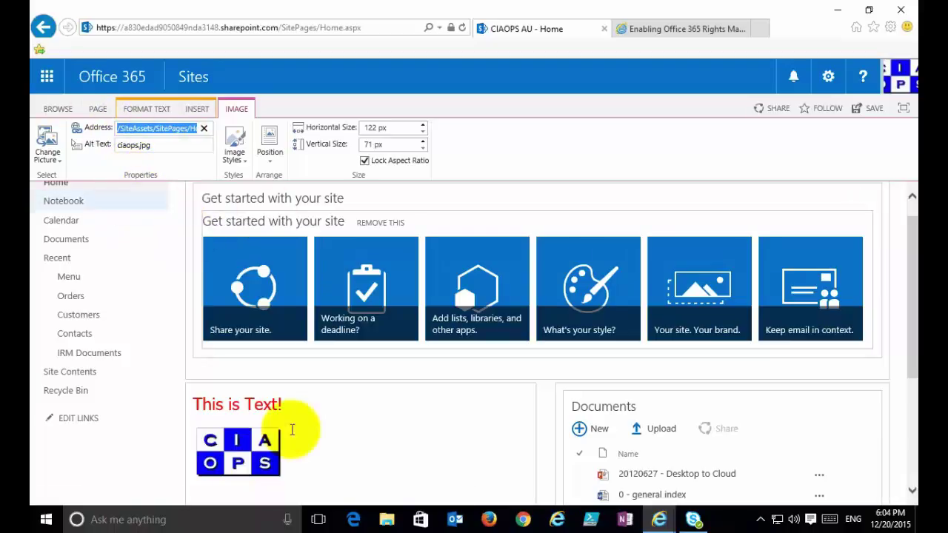
Add an empty line below the logo, then switch to the Rights Management YouTube video
{"action": "left_click", "coordinate": [295, 407]}
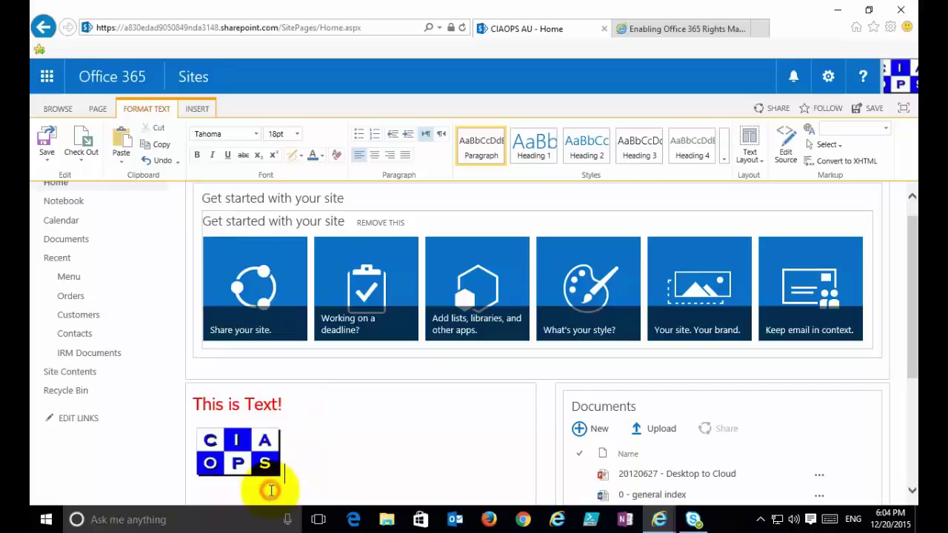
{"action": "key", "text": "Return"}
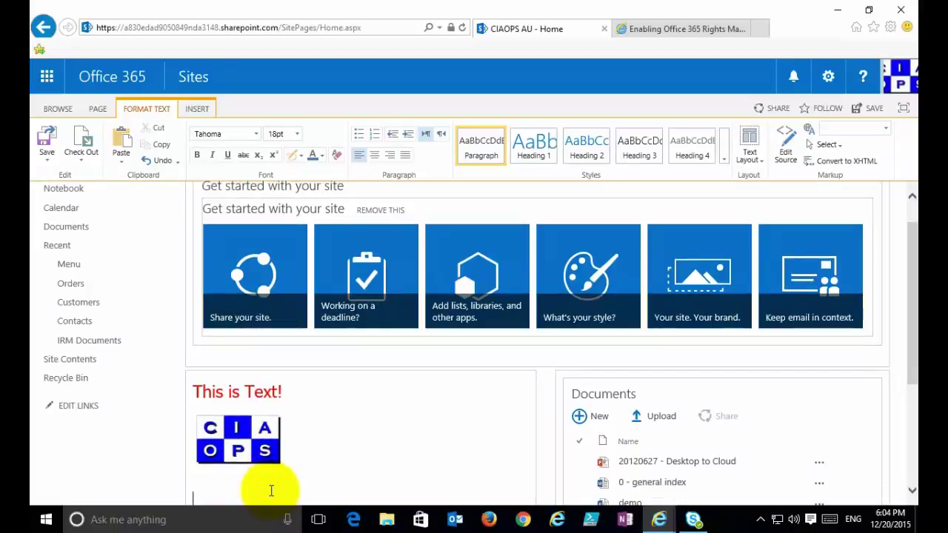
{"action": "left_click", "coordinate": [682, 30]}
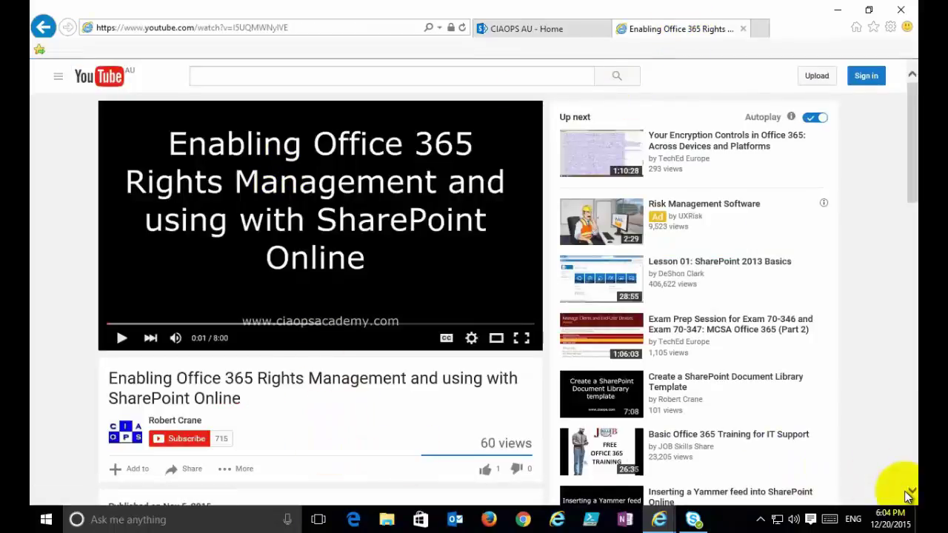
Copy the video's 420×315 iframe embed code and return to the CIAOPS AU - Home tab
{"action": "scroll", "coordinate": [912, 494], "scroll_direction": "down", "scroll_amount": 3}
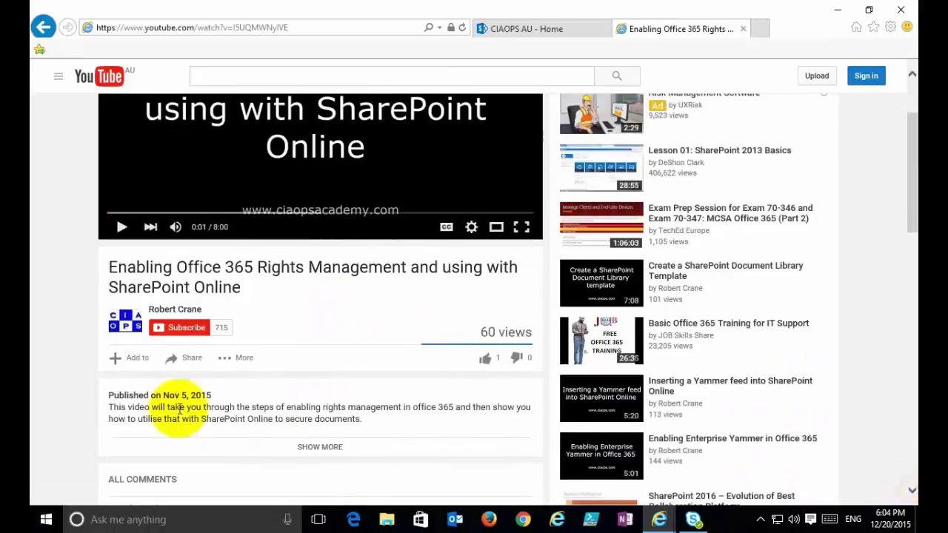
{"action": "left_click", "coordinate": [178, 363]}
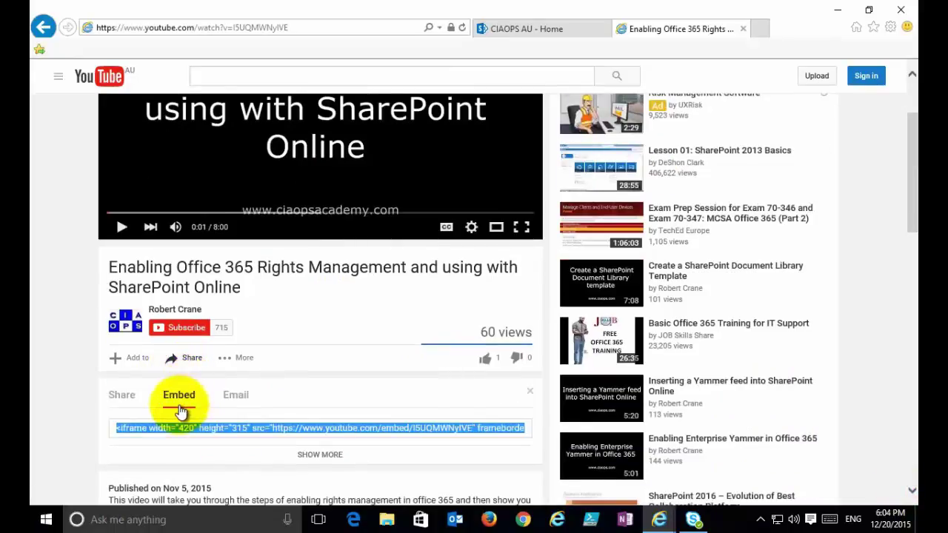
{"action": "scroll", "coordinate": [905, 490], "scroll_direction": "down", "scroll_amount": 1}
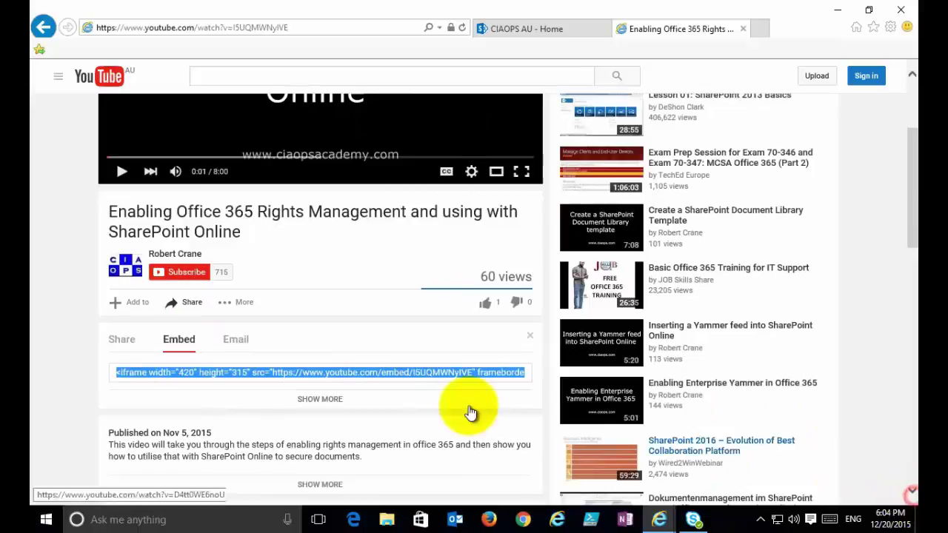
{"action": "right_click", "coordinate": [358, 380]}
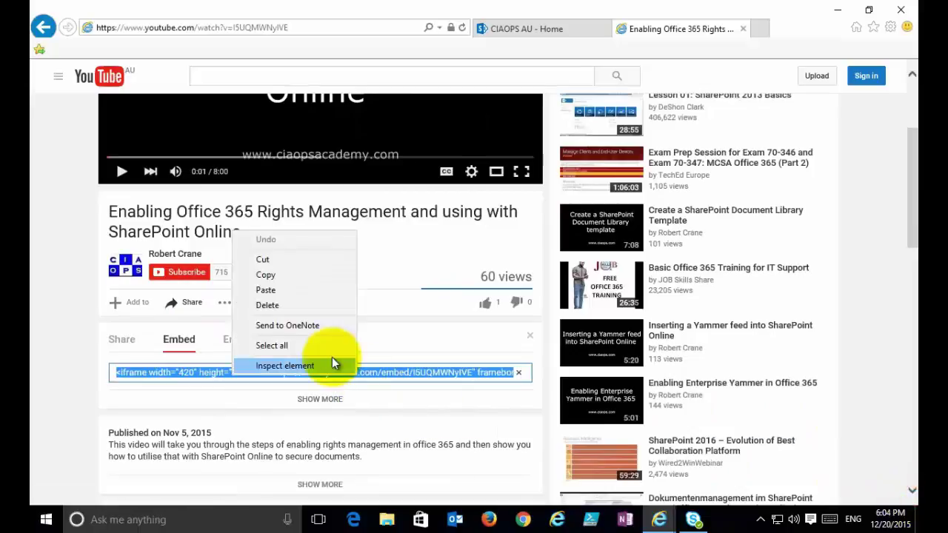
{"action": "left_click", "coordinate": [286, 275]}
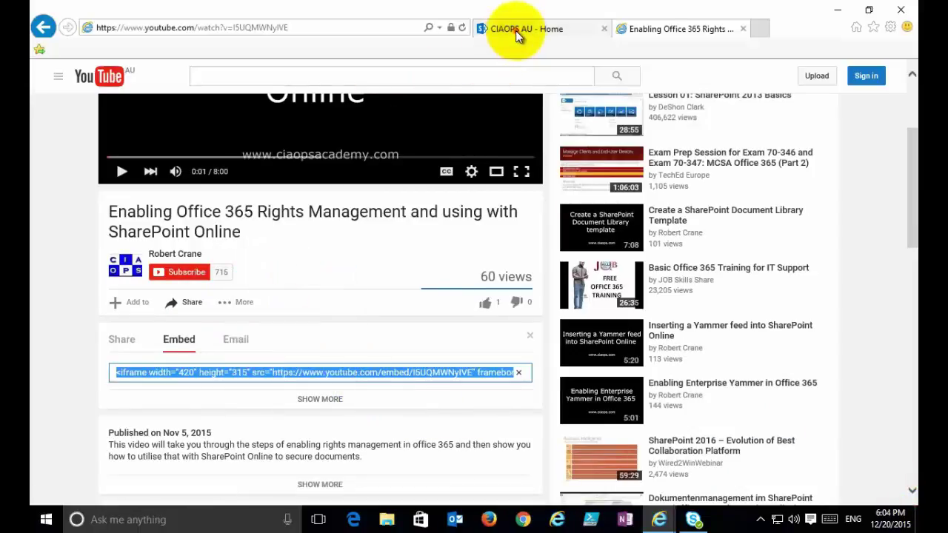
{"action": "left_click", "coordinate": [515, 30]}
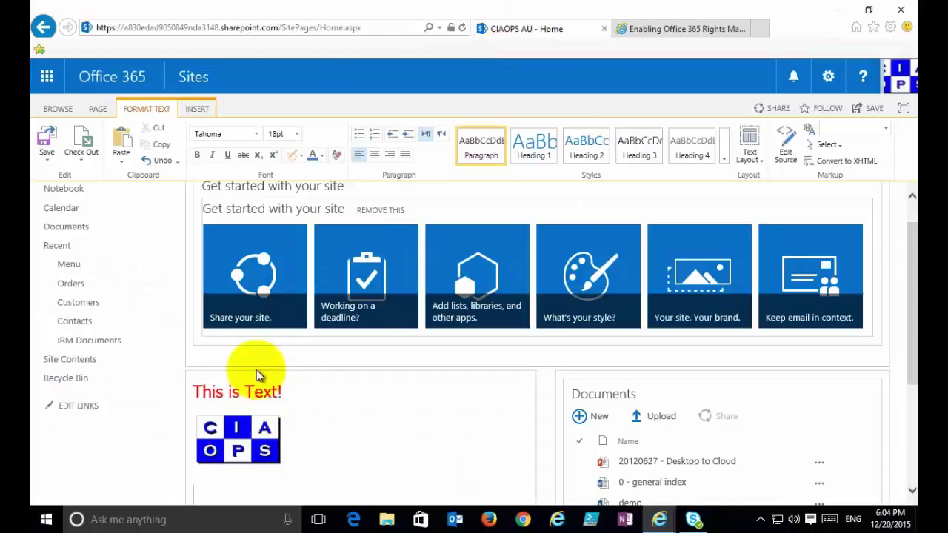
Embed the copied YouTube iframe code below the logo and place the cursor beneath it
{"action": "left_click", "coordinate": [197, 109]}
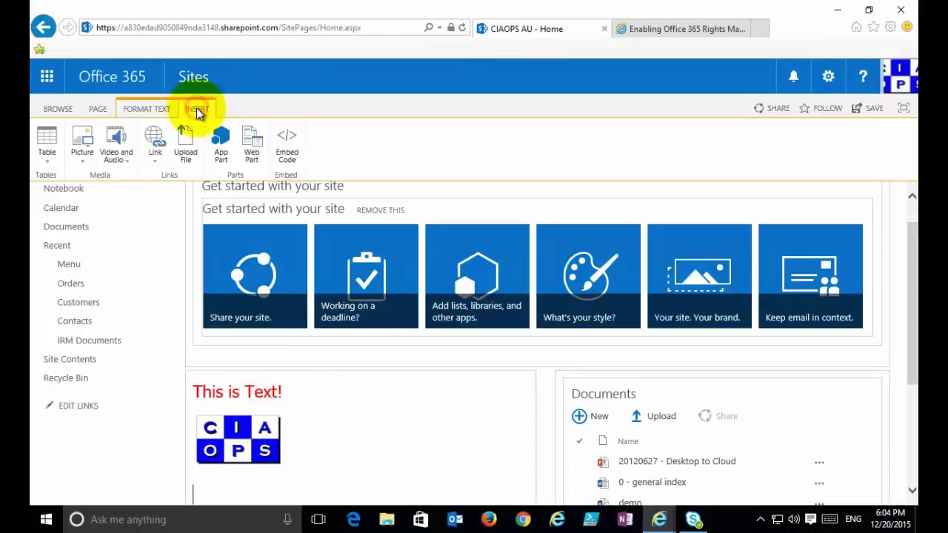
{"action": "left_click", "coordinate": [133, 171]}
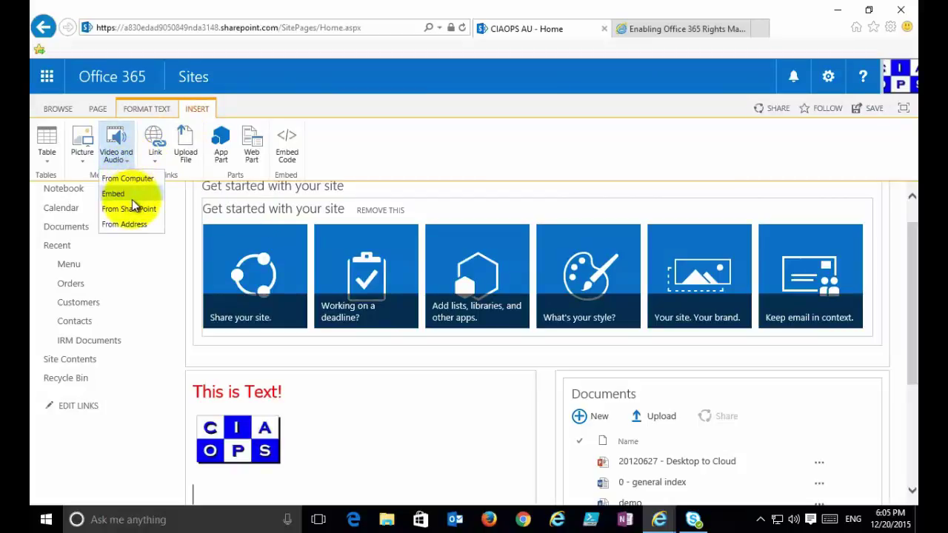
{"action": "left_click", "coordinate": [131, 196]}
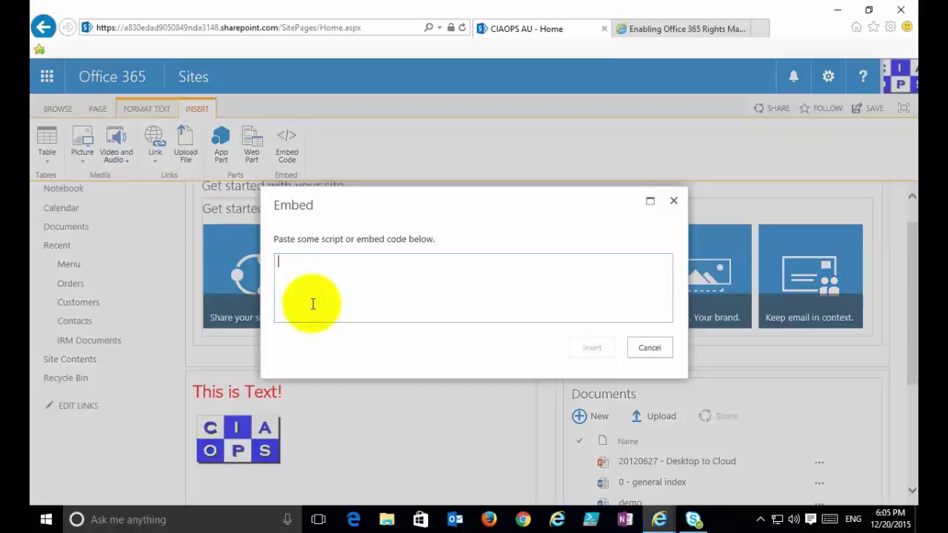
{"action": "key", "text": "ctrl+v"}
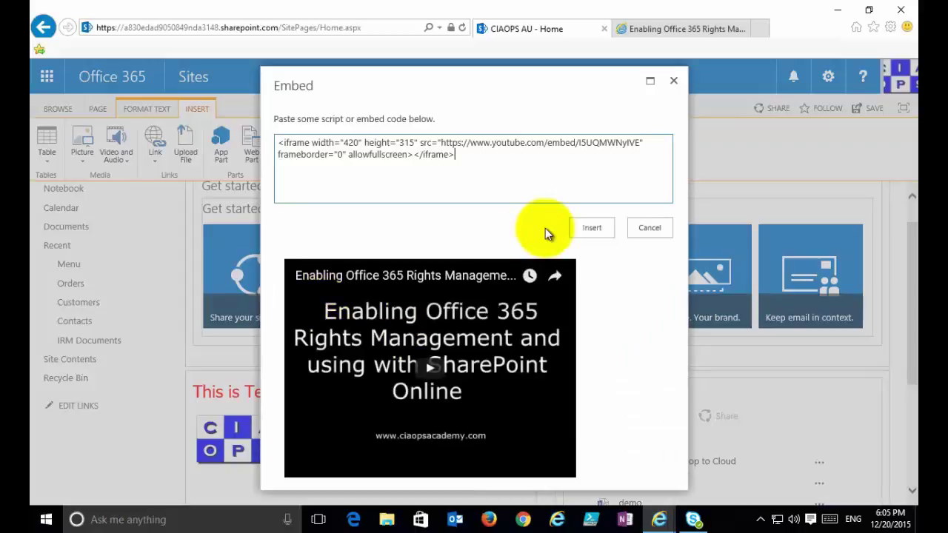
{"action": "left_click", "coordinate": [592, 229]}
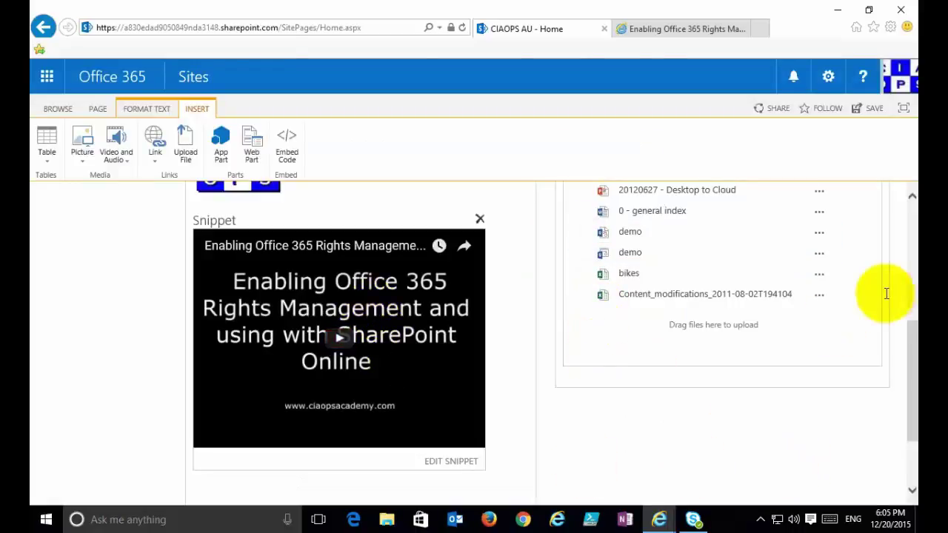
{"action": "left_click_drag", "start_coordinate": [914, 349], "coordinate": [898, 374]}
{"action": "left_click", "coordinate": [205, 425]}
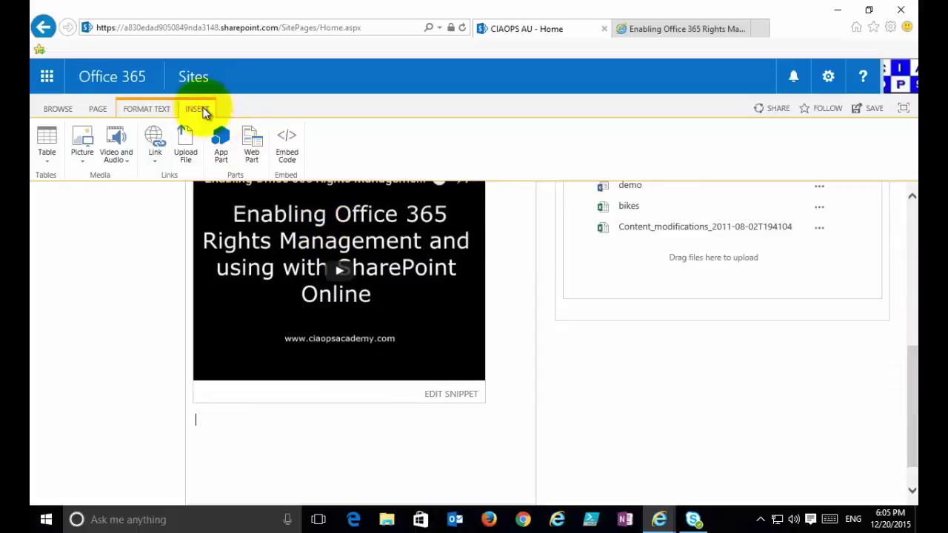
Browse the web part categories from Blog through Forms
{"action": "left_click", "coordinate": [252, 157]}
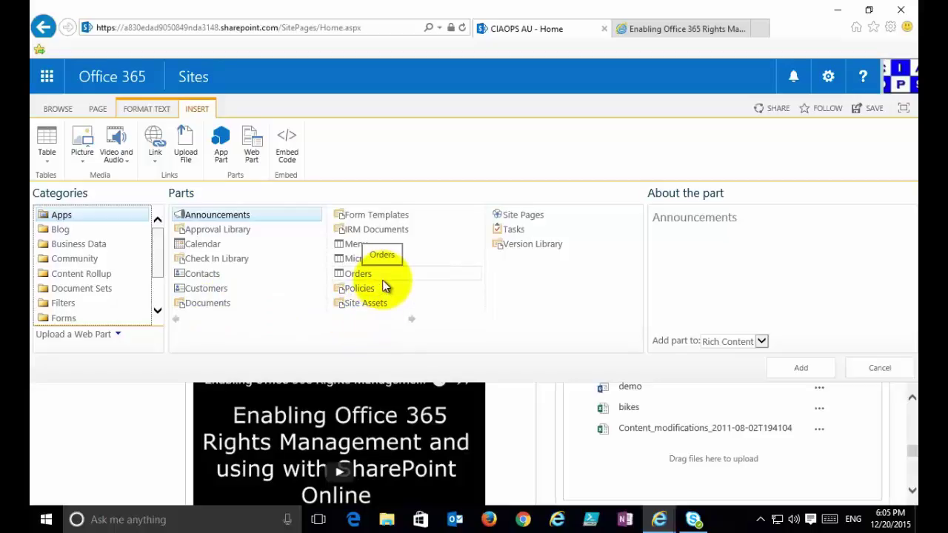
{"action": "left_click", "coordinate": [74, 230]}
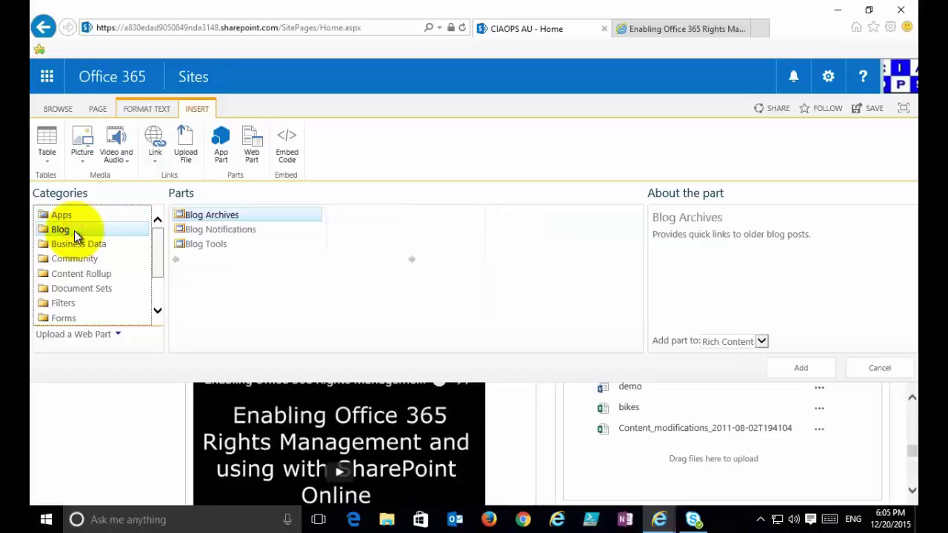
{"action": "left_click", "coordinate": [74, 243]}
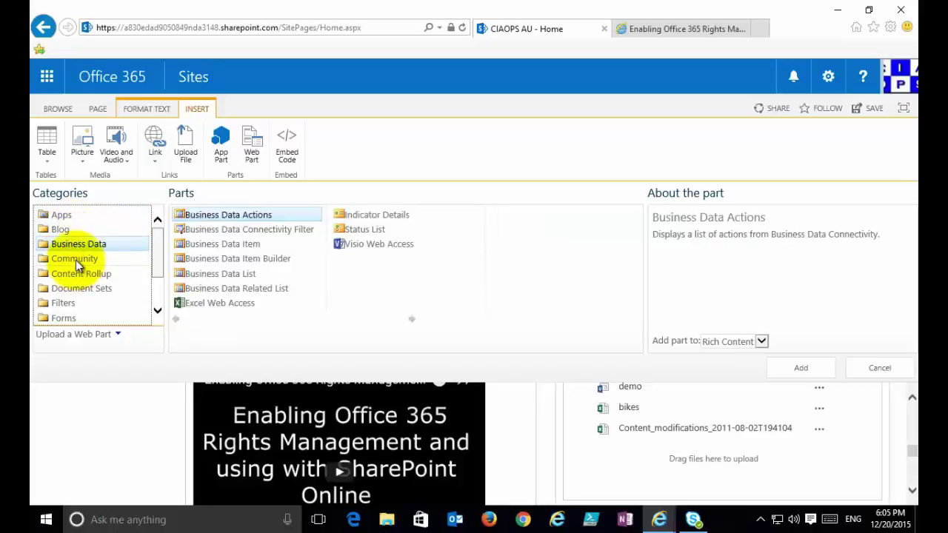
{"action": "left_click", "coordinate": [76, 259]}
{"action": "left_click", "coordinate": [76, 273]}
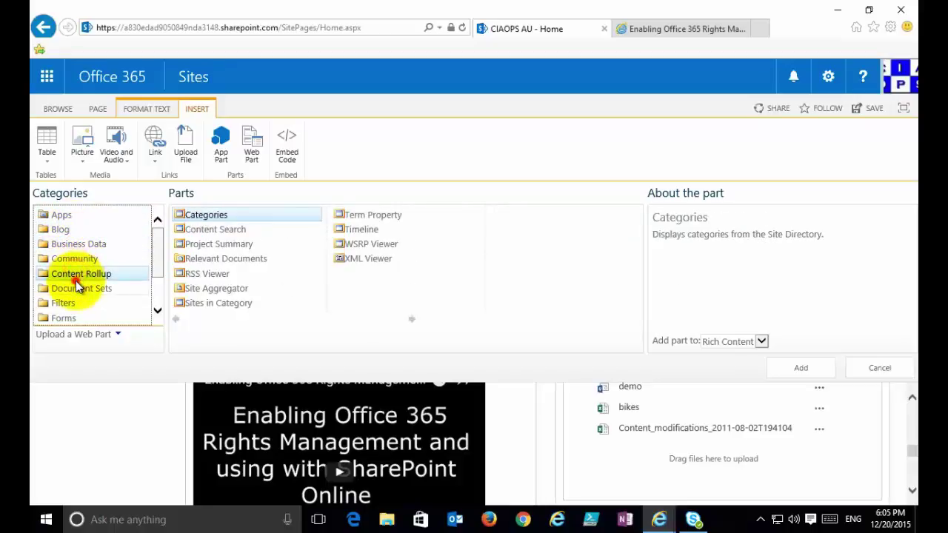
{"action": "left_click", "coordinate": [75, 288]}
{"action": "left_click", "coordinate": [69, 303]}
{"action": "left_click", "coordinate": [68, 316]}
Return to the Apps category and add the Documents library web part
{"action": "left_click", "coordinate": [157, 310]}
{"action": "left_click", "coordinate": [157, 311]}
{"action": "left_click", "coordinate": [118, 290]}
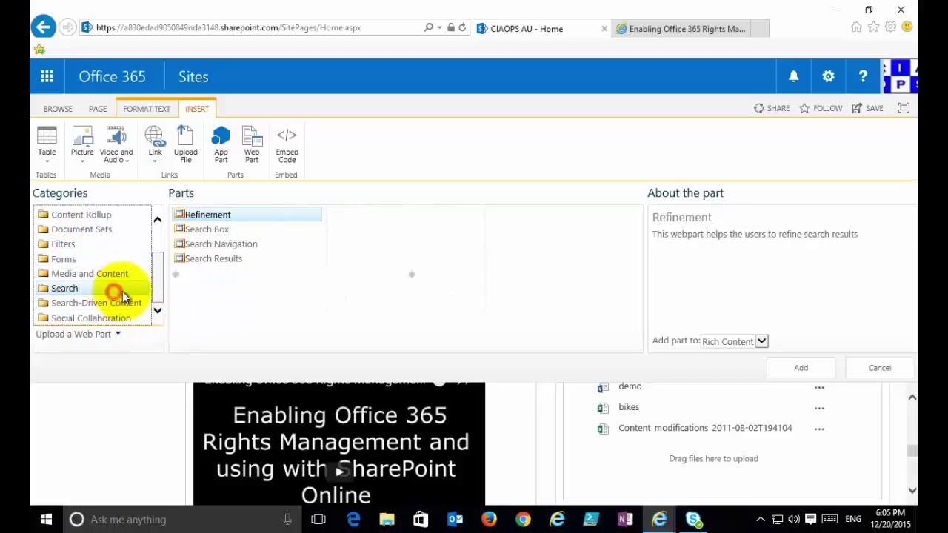
{"action": "left_click_drag", "start_coordinate": [154, 286], "coordinate": [155, 230]}
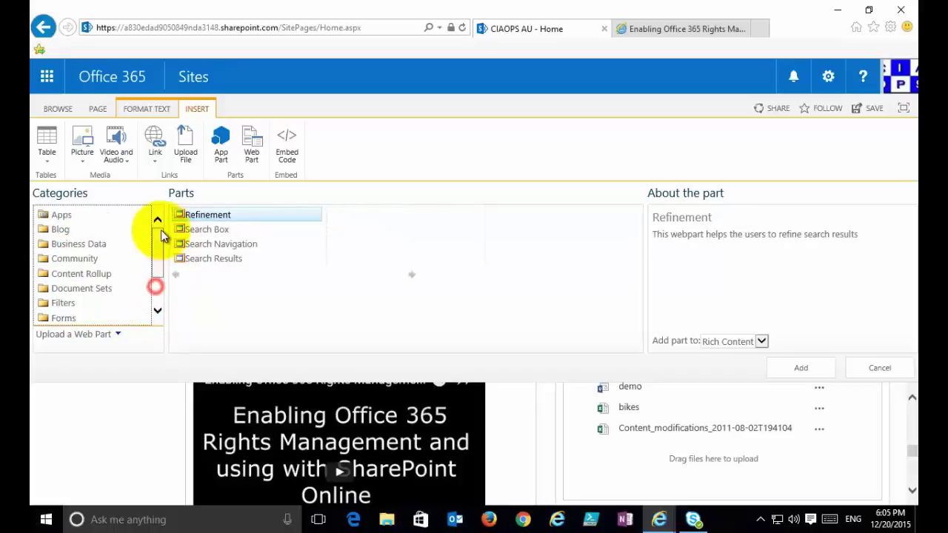
{"action": "left_click", "coordinate": [85, 220]}
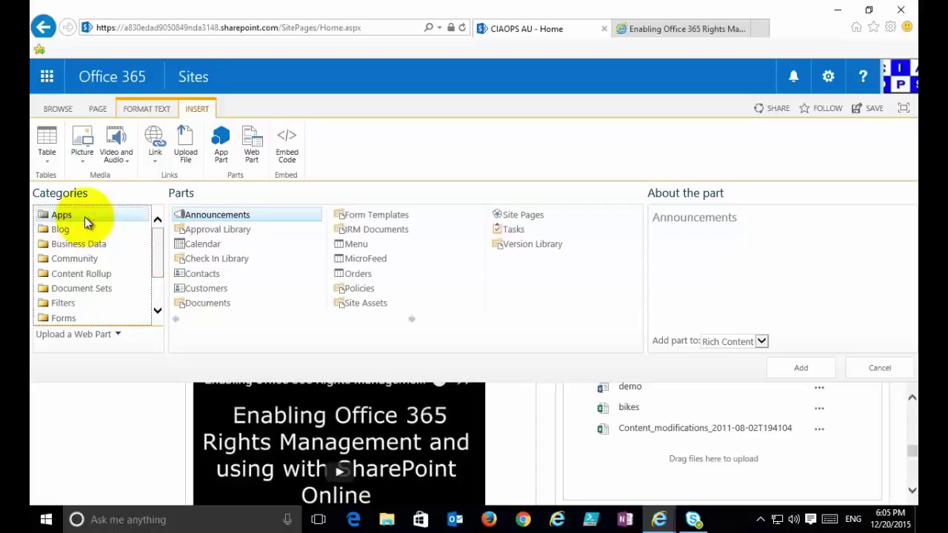
{"action": "left_click", "coordinate": [219, 307]}
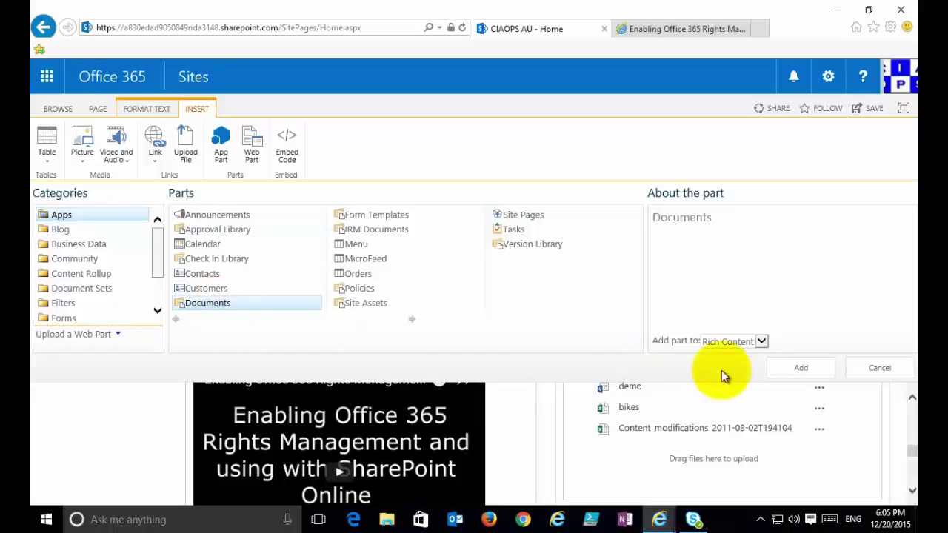
{"action": "left_click", "coordinate": [804, 368]}
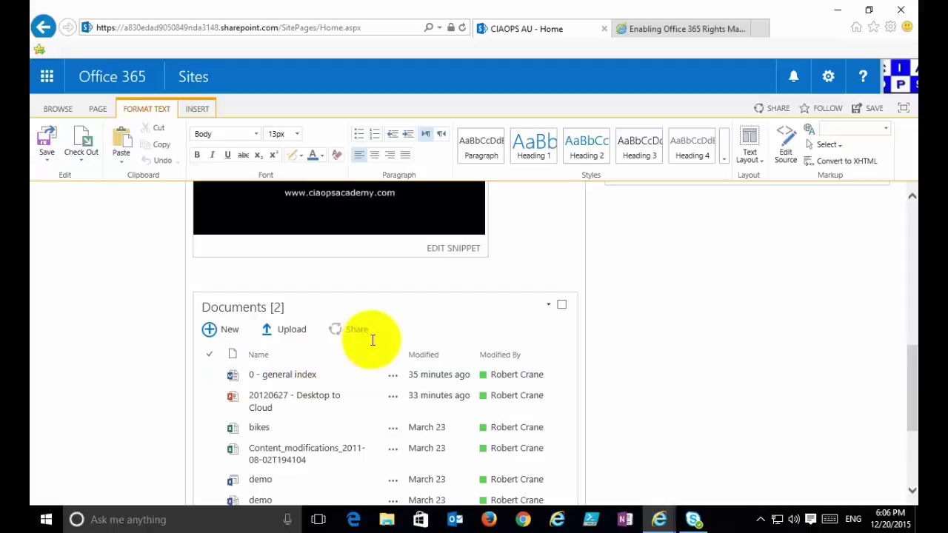
Delete the newly added Documents web part below the video and confirm with OK
{"action": "left_click", "coordinate": [549, 305]}
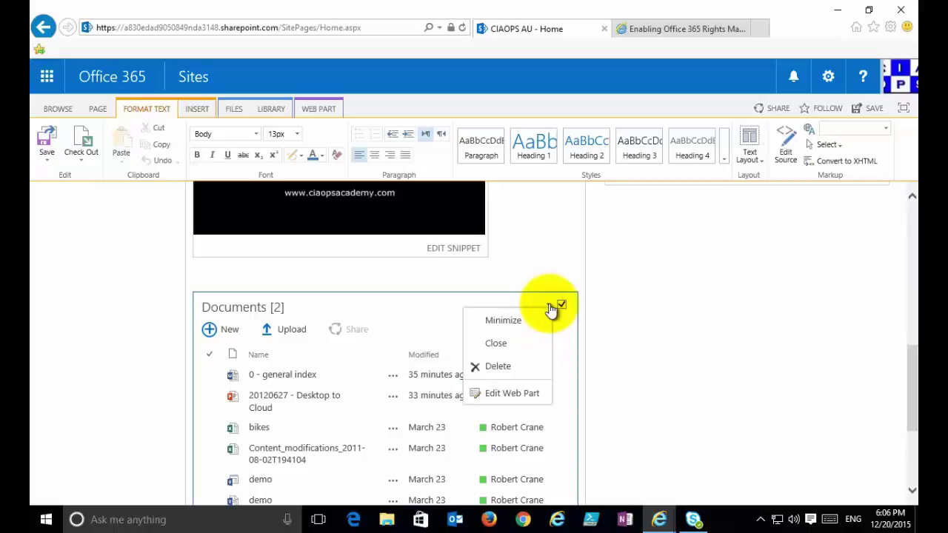
{"action": "left_click", "coordinate": [511, 369]}
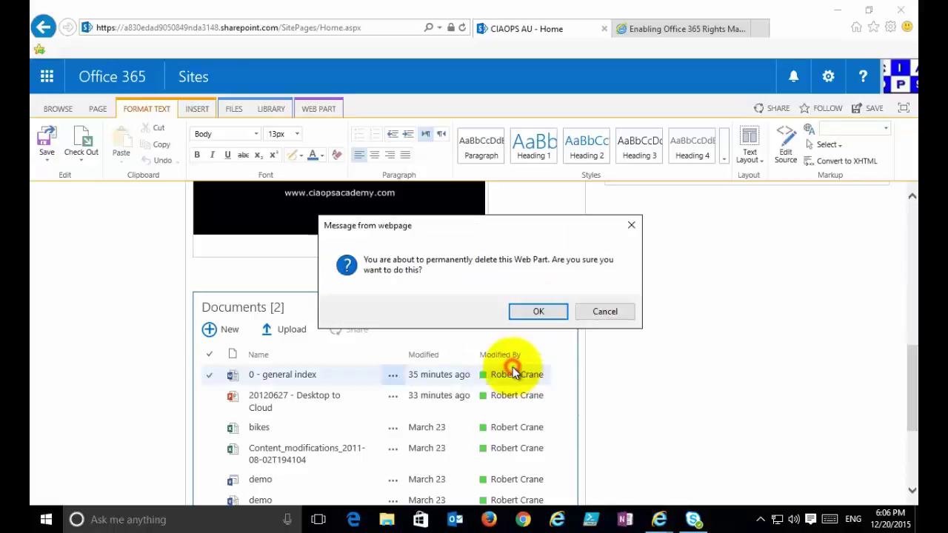
{"action": "left_click", "coordinate": [539, 313]}
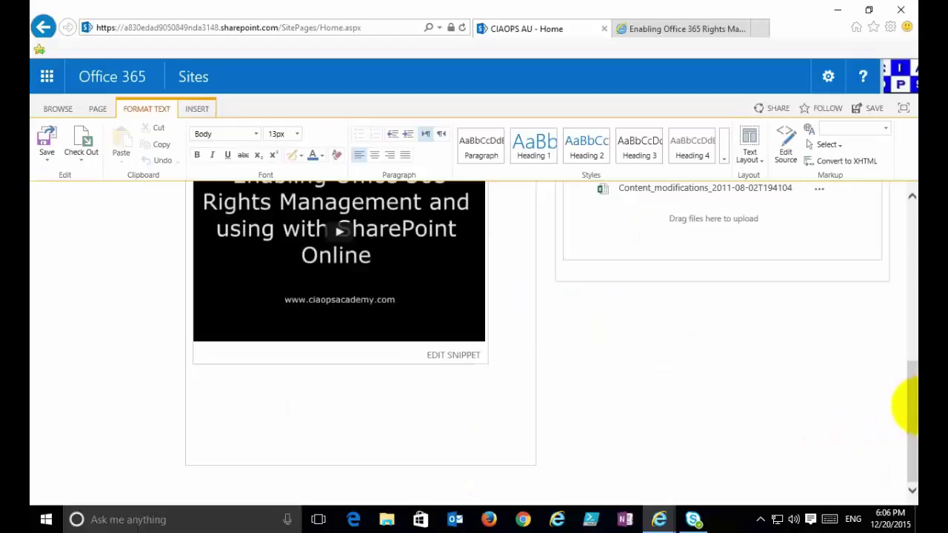
{"action": "left_click", "coordinate": [913, 404]}
{"action": "left_click_drag", "start_coordinate": [912, 403], "coordinate": [905, 321]}
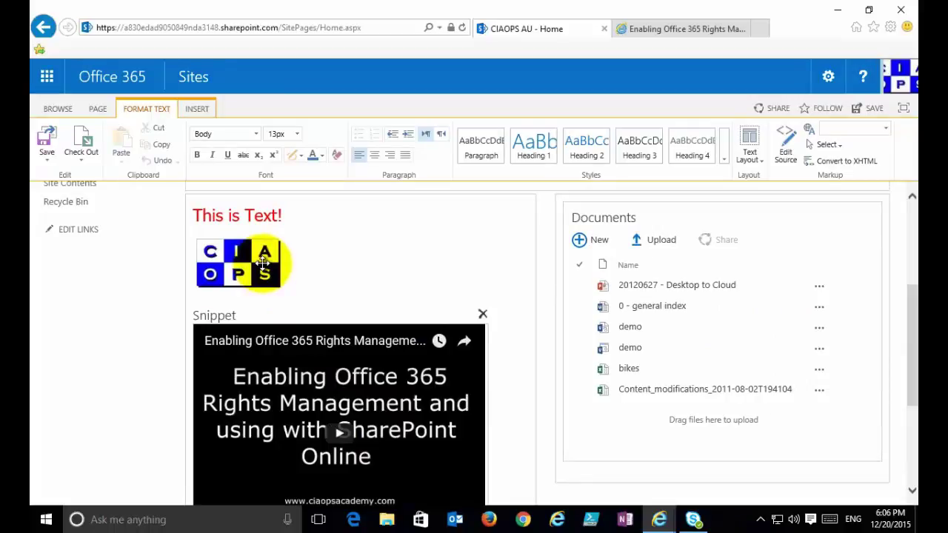
Edit the Documents web part, keeping its current view and setting Toolbar Type to No Toolbar
{"action": "left_click", "coordinate": [854, 218]}
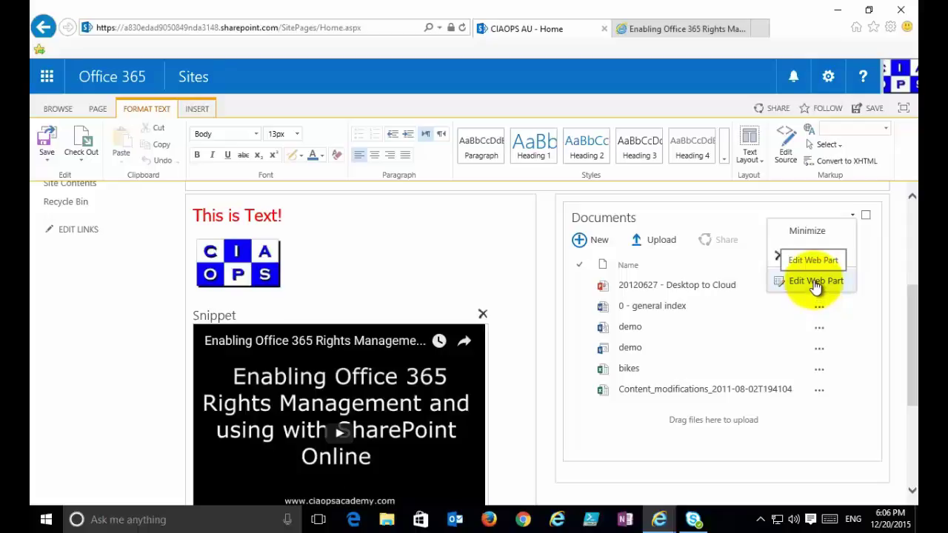
{"action": "left_click", "coordinate": [814, 282]}
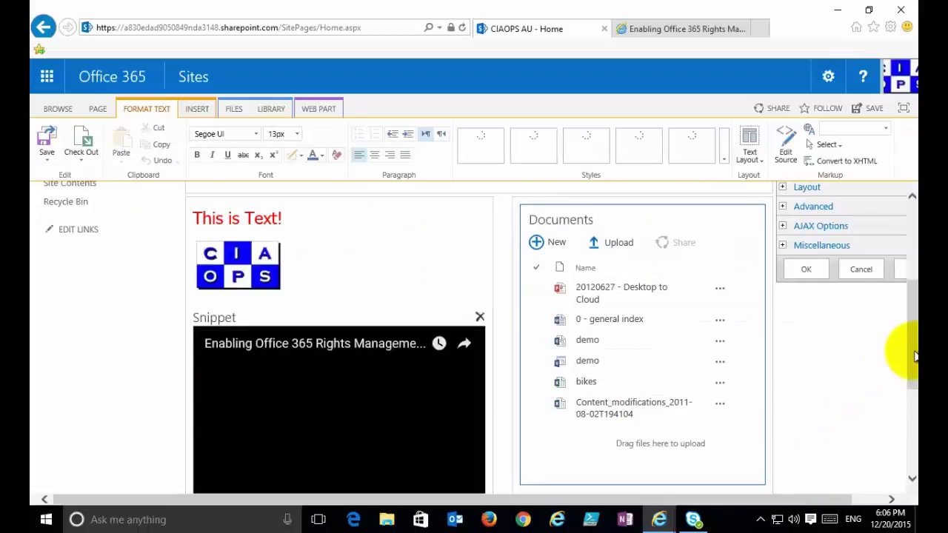
{"action": "left_click_drag", "start_coordinate": [909, 286], "coordinate": [909, 233]}
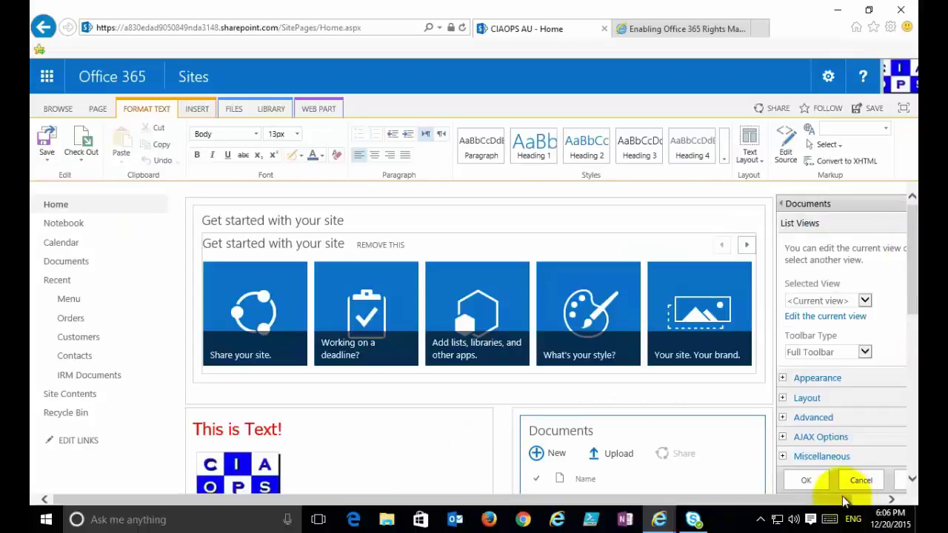
{"action": "left_click_drag", "start_coordinate": [851, 499], "coordinate": [874, 500]}
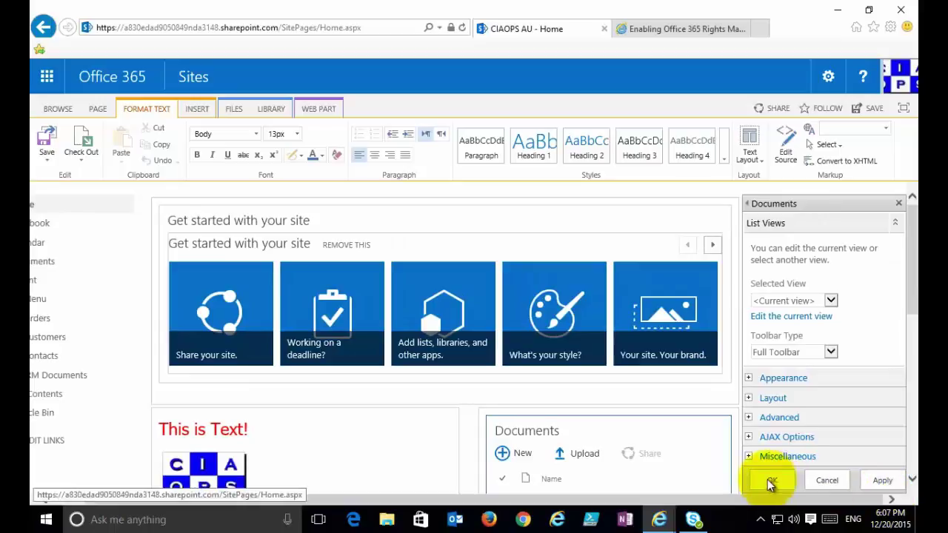
{"action": "left_click", "coordinate": [806, 303]}
{"action": "left_click", "coordinate": [790, 297]}
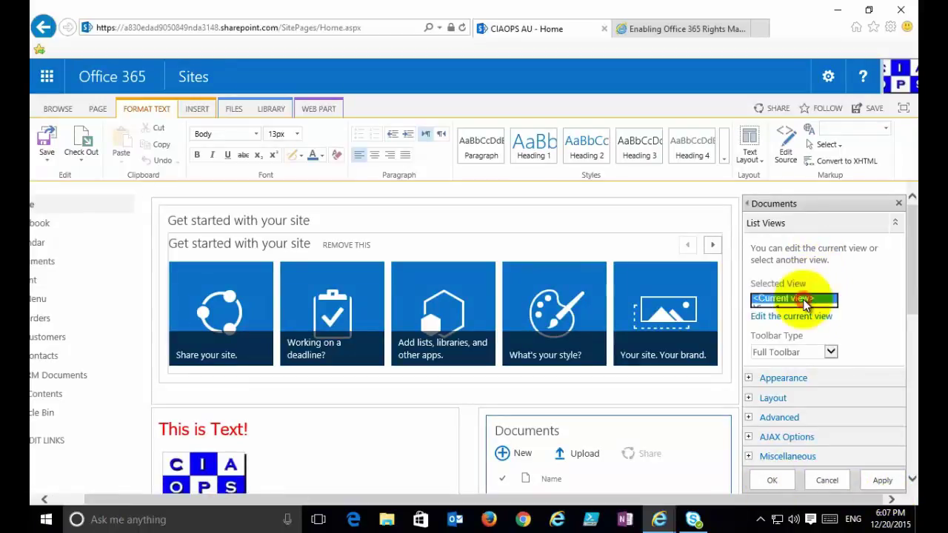
{"action": "left_click", "coordinate": [830, 352]}
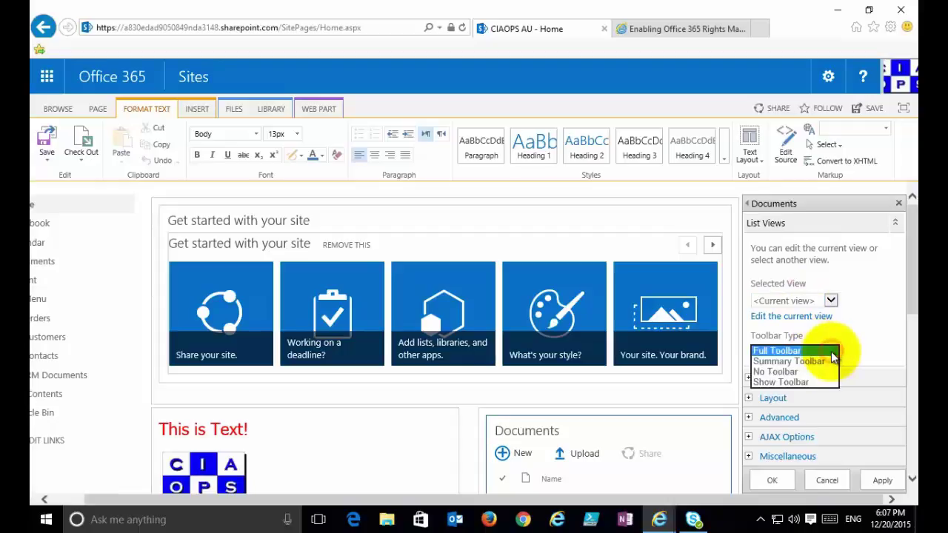
{"action": "left_click", "coordinate": [812, 372]}
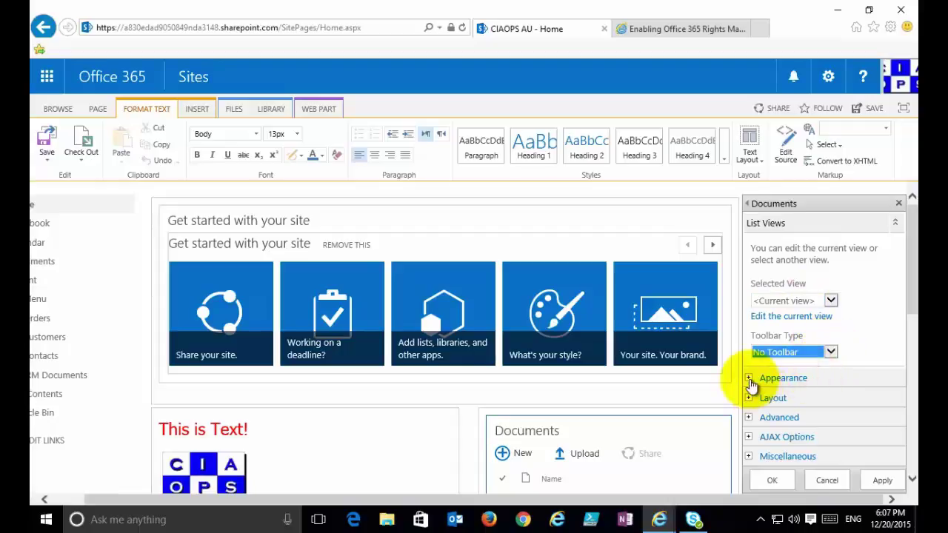
Expand the Appearance settings, check height and width, and apply the changes with OK
{"action": "left_click", "coordinate": [748, 379]}
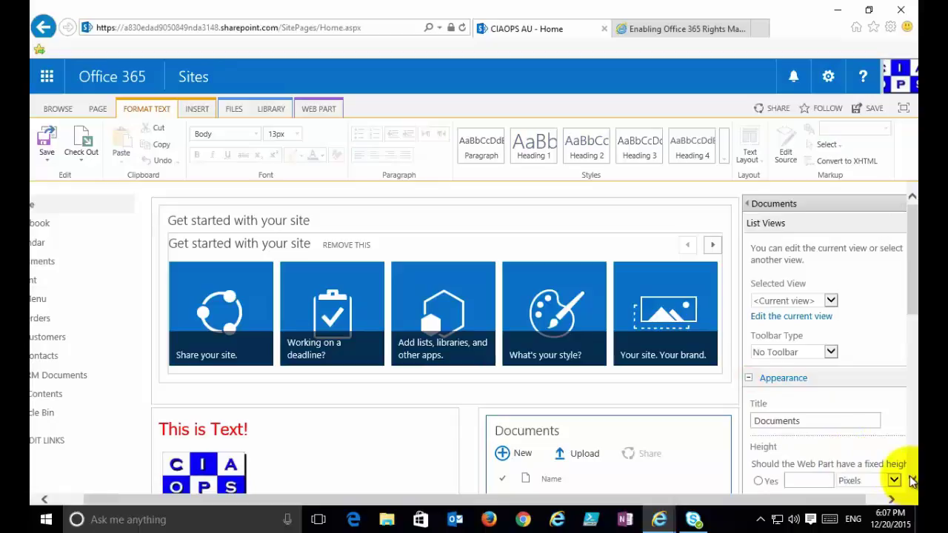
{"action": "left_click", "coordinate": [911, 479]}
{"action": "left_click", "coordinate": [910, 479]}
{"action": "left_click", "coordinate": [911, 479]}
{"action": "left_click", "coordinate": [911, 479]}
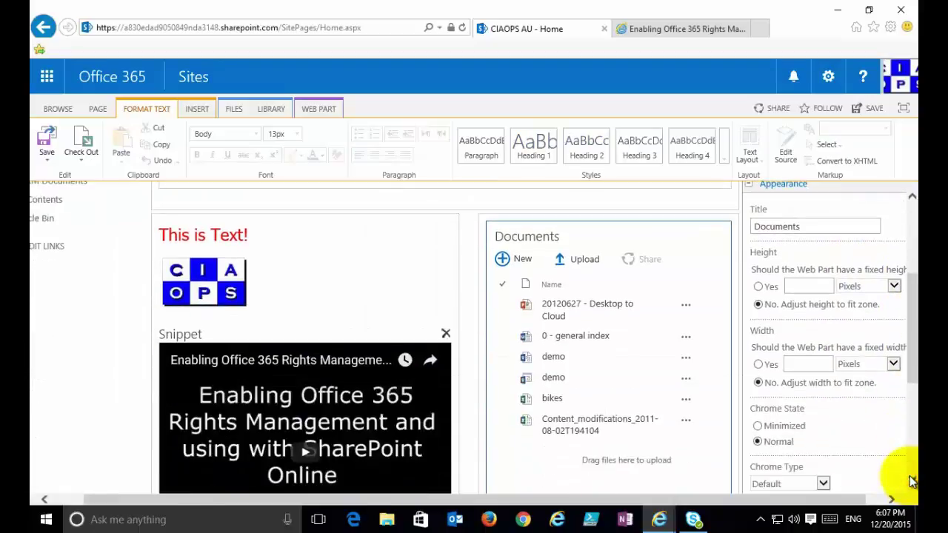
{"action": "left_click", "coordinate": [911, 480]}
{"action": "left_click", "coordinate": [910, 480]}
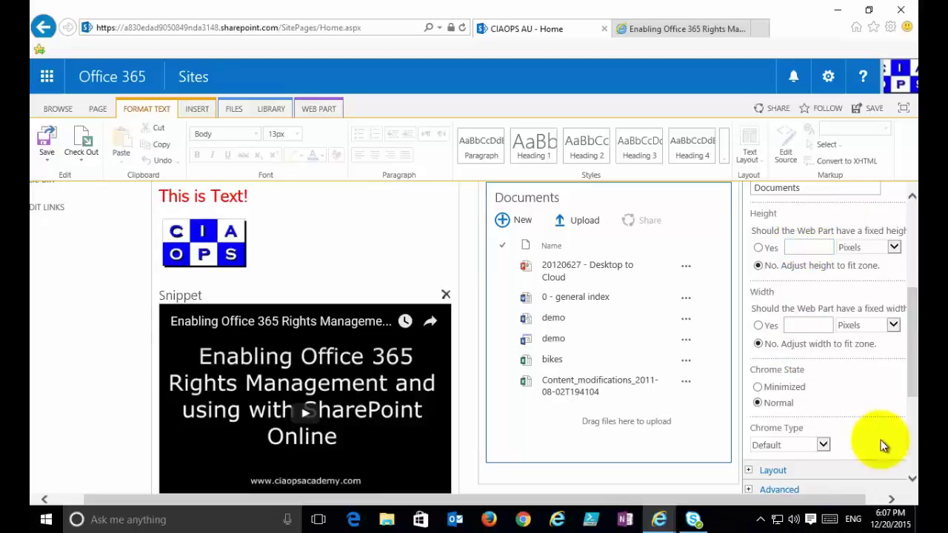
{"action": "left_click", "coordinate": [912, 457]}
{"action": "left_click", "coordinate": [776, 350]}
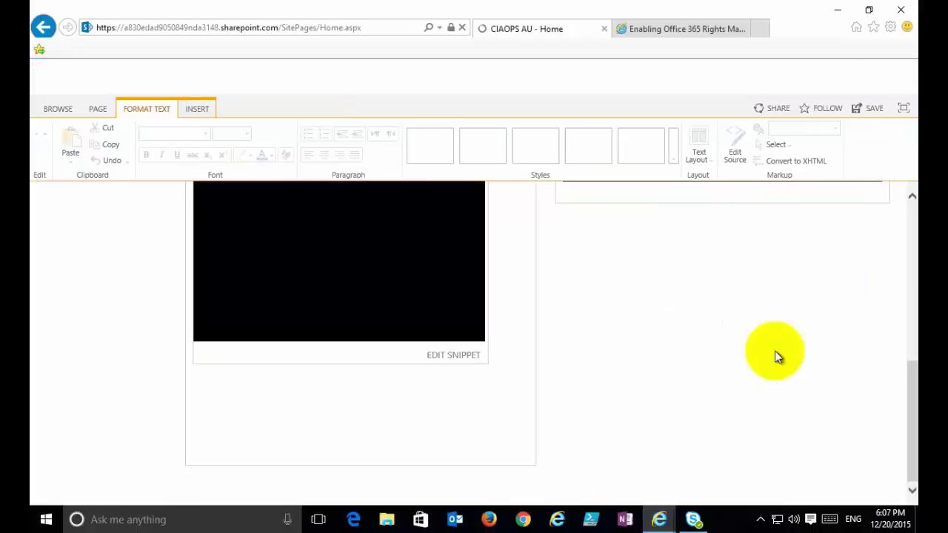
Save the edited home page from the Save dropdown and leave edit mode
{"action": "left_click_drag", "start_coordinate": [909, 417], "coordinate": [908, 255]}
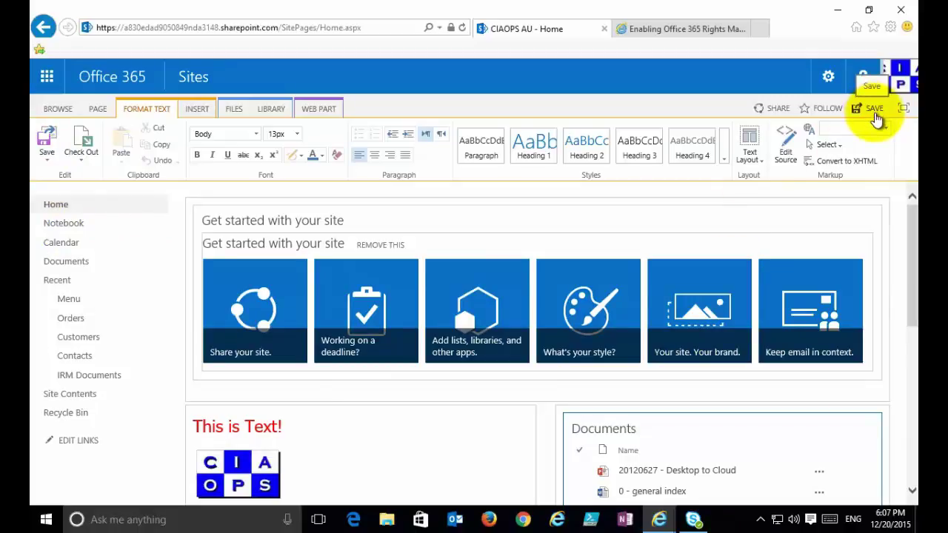
{"action": "left_click", "coordinate": [47, 169]}
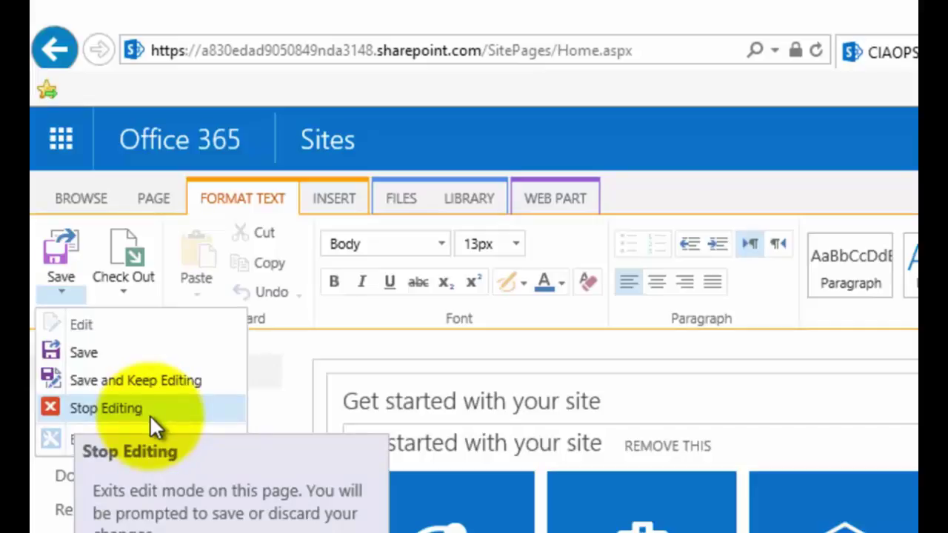
{"action": "left_click", "coordinate": [70, 251]}
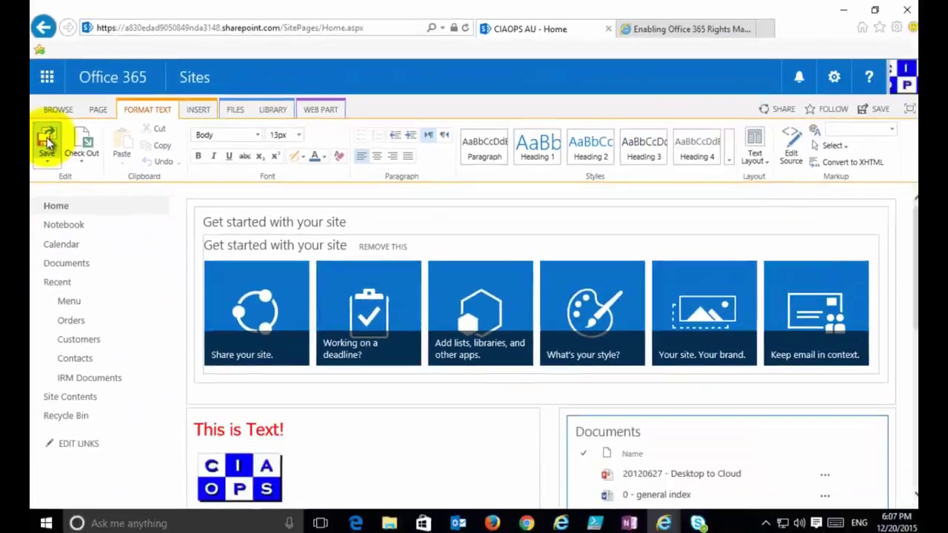
{"action": "left_click", "coordinate": [64, 256]}
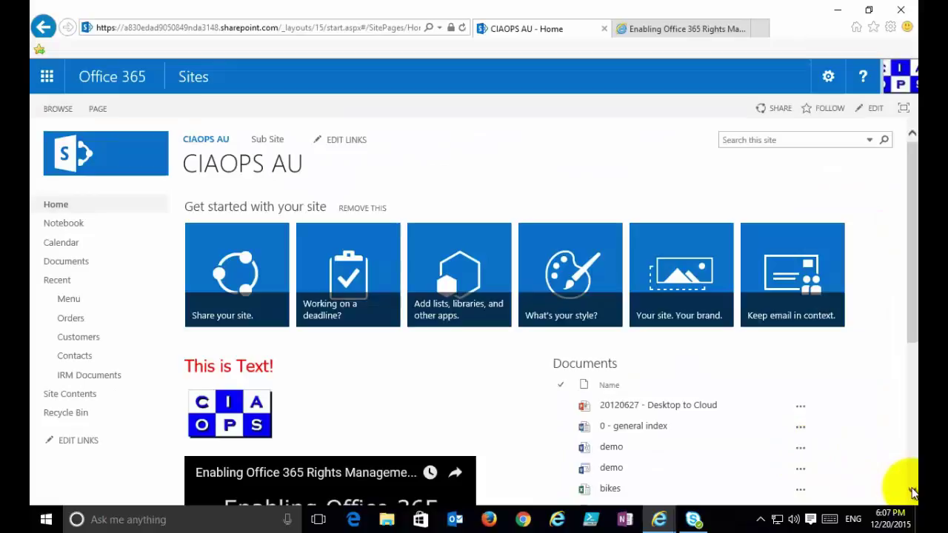
{"action": "left_click", "coordinate": [912, 490]}
{"action": "left_click", "coordinate": [912, 489]}
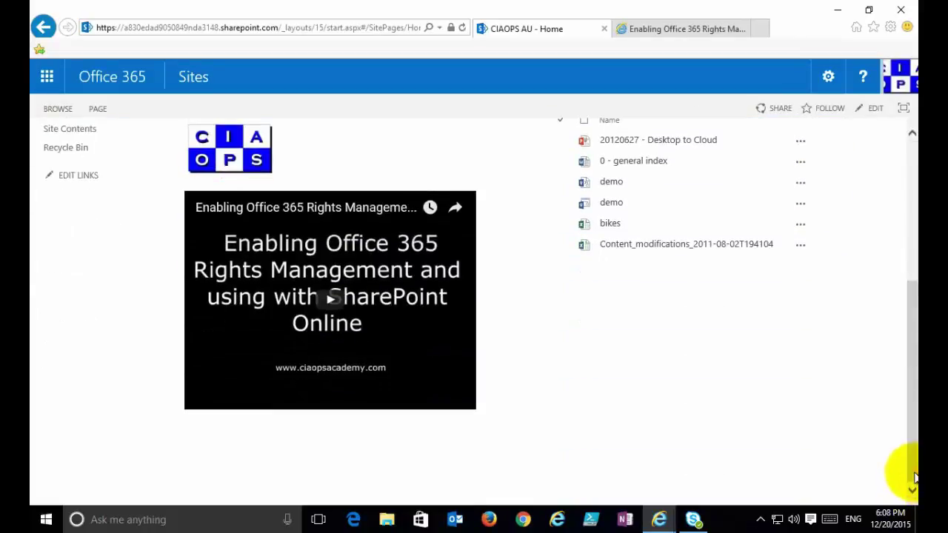
{"action": "scroll", "coordinate": [915, 445], "scroll_direction": "up", "scroll_amount": 3}
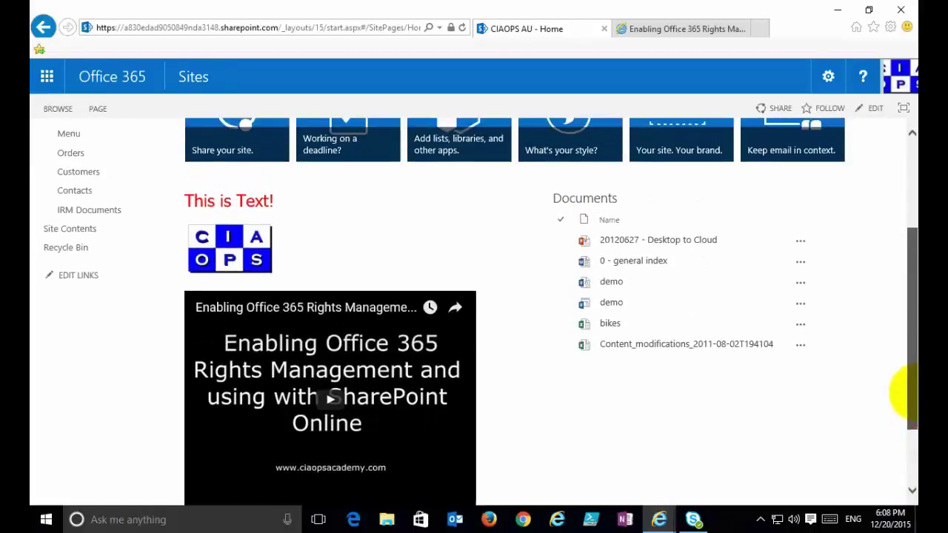
{"action": "left_click_drag", "start_coordinate": [912, 385], "coordinate": [911, 381]}
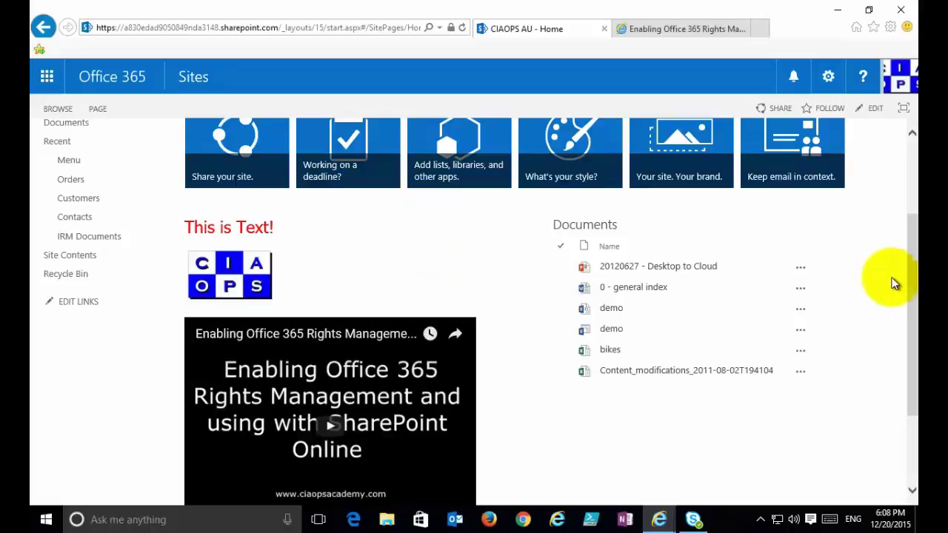
{"action": "left_click_drag", "start_coordinate": [913, 272], "coordinate": [914, 269]}
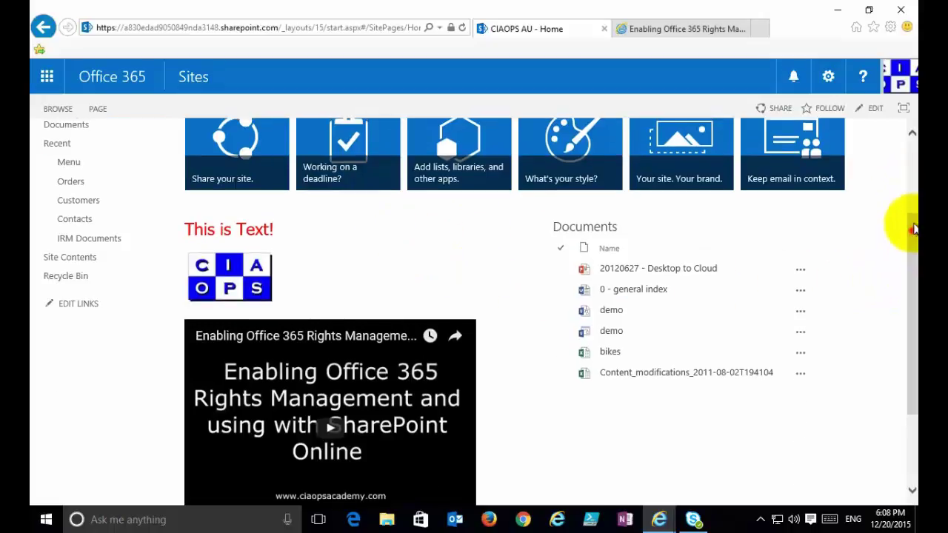
{"action": "left_click_drag", "start_coordinate": [912, 230], "coordinate": [905, 201]}
{"action": "left_click", "coordinate": [76, 396]}
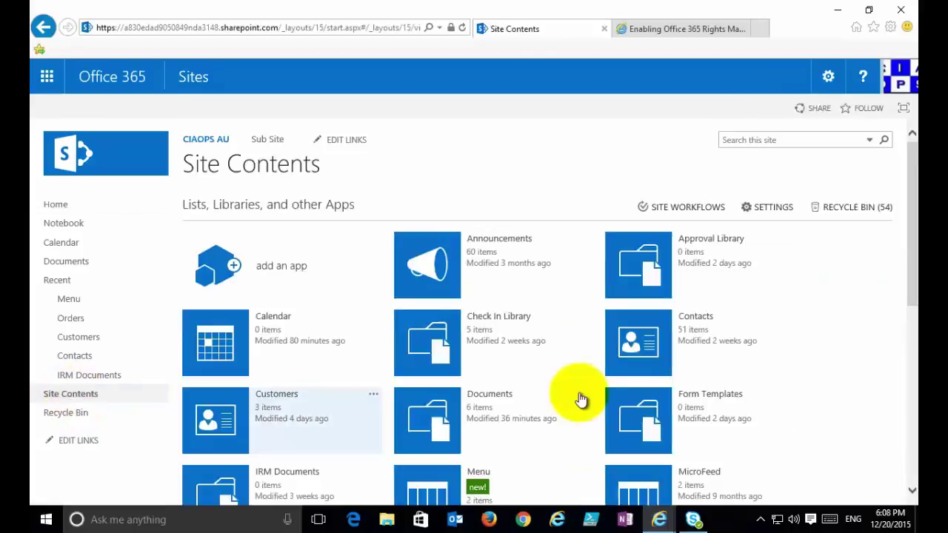
Open the Site Pages library, then start a new page and cancel the New Item form
{"action": "left_click", "coordinate": [913, 490]}
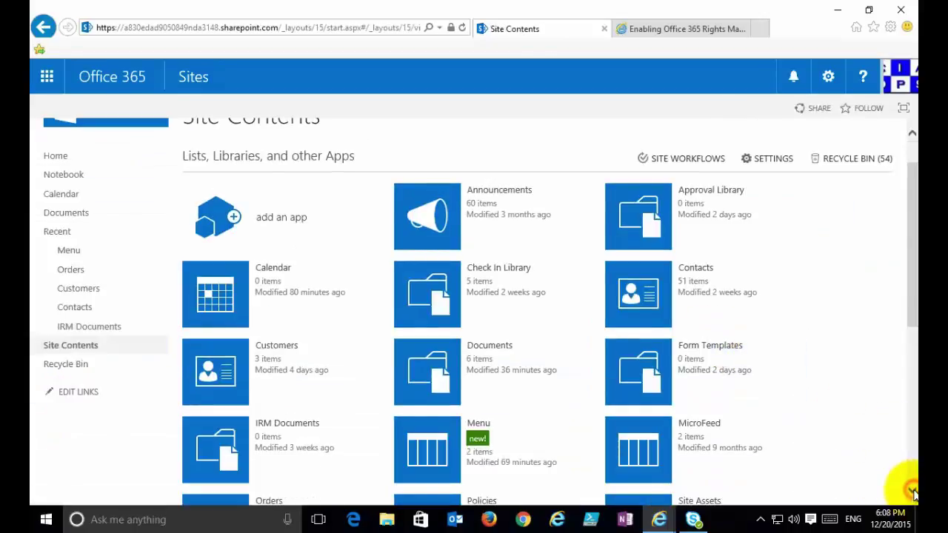
{"action": "scroll", "coordinate": [913, 490], "scroll_direction": "down", "scroll_amount": 4}
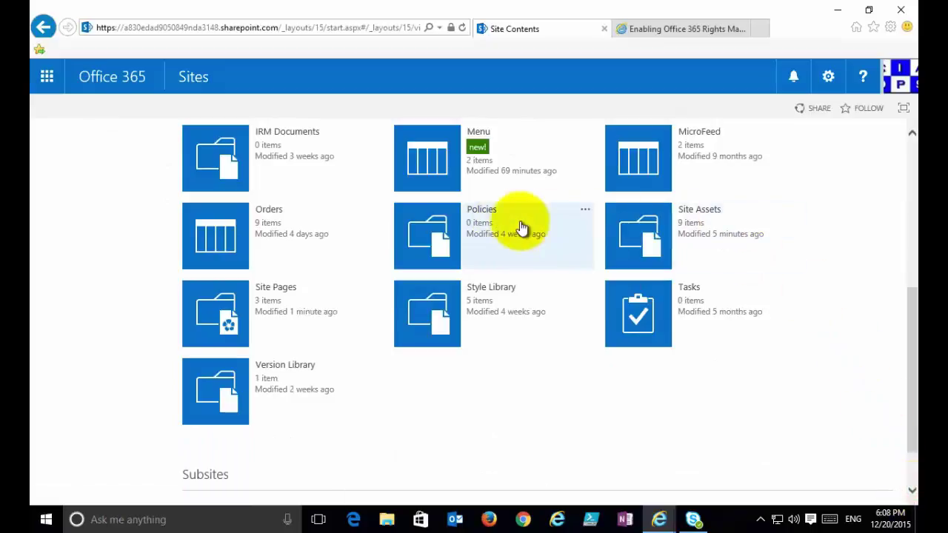
{"action": "left_click", "coordinate": [268, 294]}
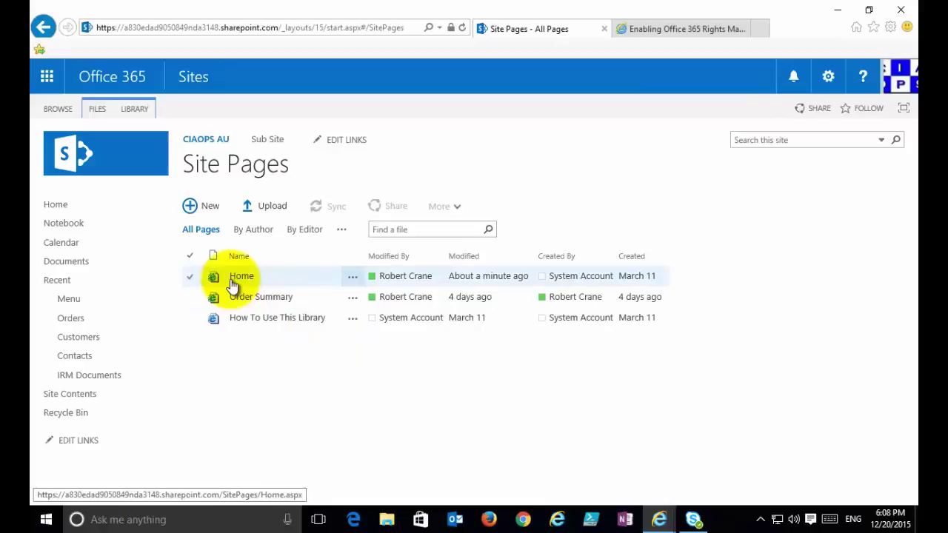
{"action": "left_click", "coordinate": [67, 205]}
{"action": "left_click", "coordinate": [95, 111]}
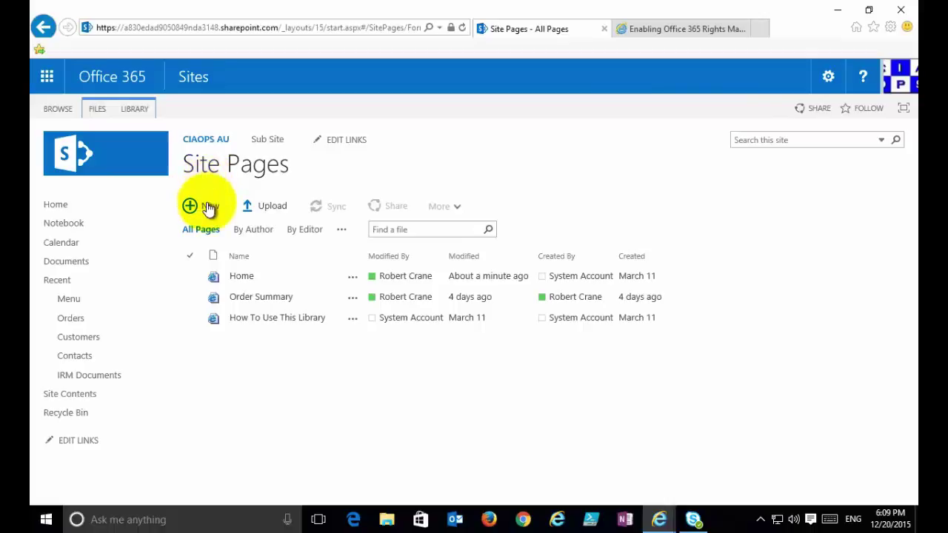
{"action": "left_click", "coordinate": [210, 207]}
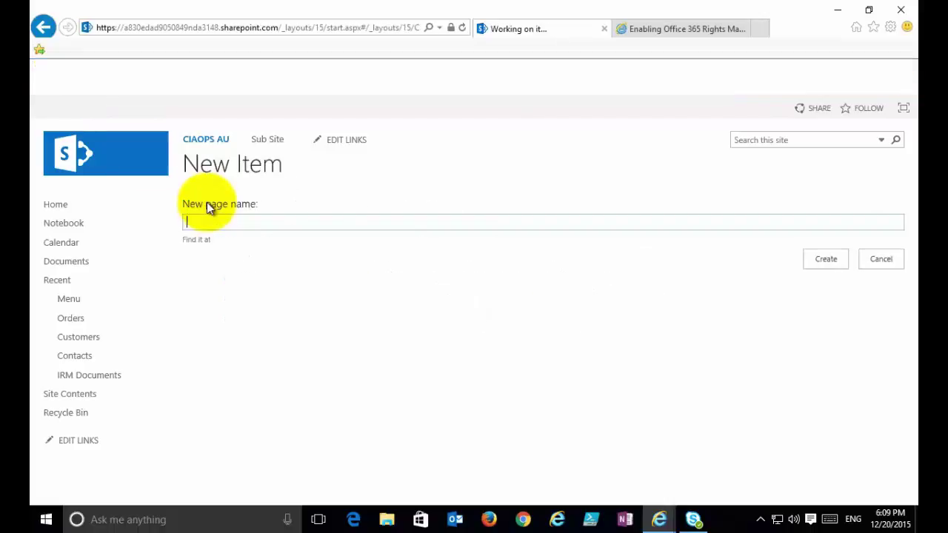
{"action": "left_click", "coordinate": [888, 268]}
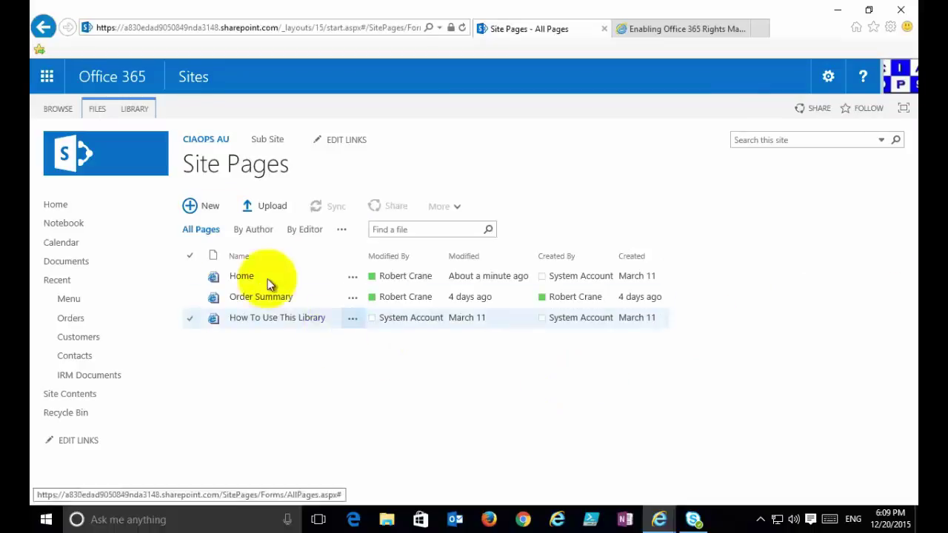
Go back to the CIAOPS AU home page and put it into edit mode
{"action": "left_click", "coordinate": [64, 208]}
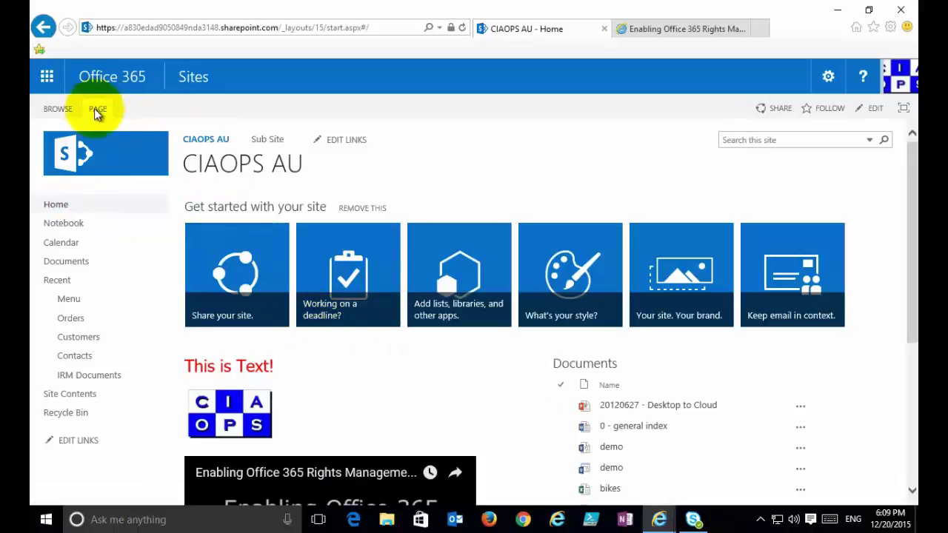
{"action": "left_click", "coordinate": [97, 110]}
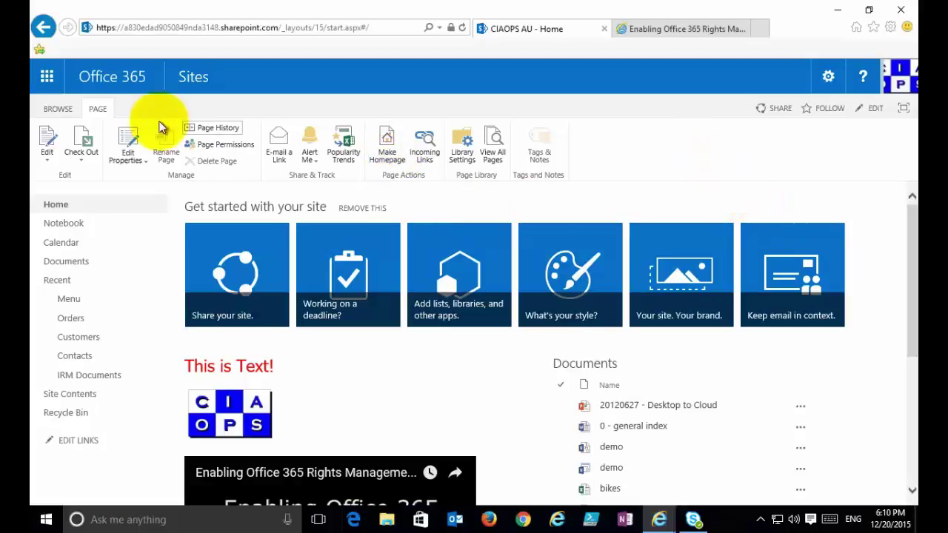
{"action": "left_click", "coordinate": [71, 111]}
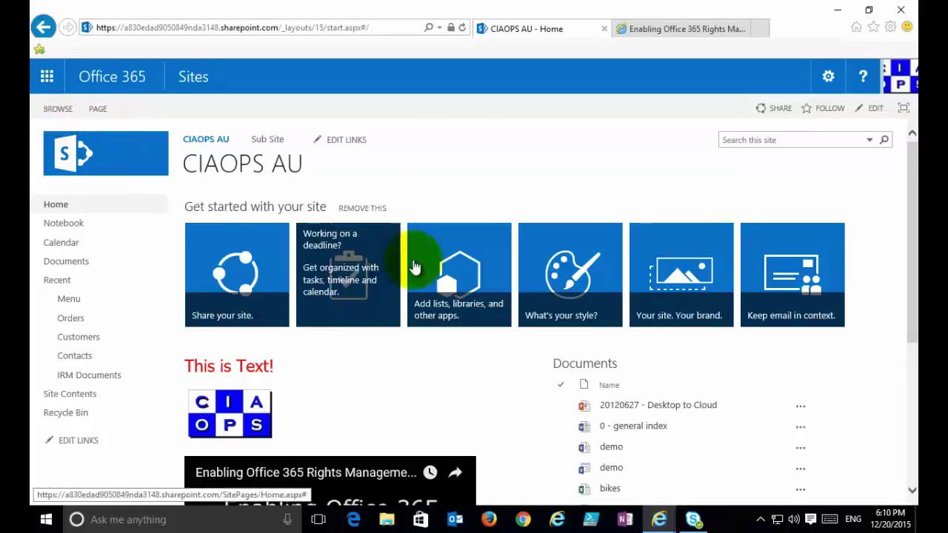
{"action": "left_click", "coordinate": [875, 111]}
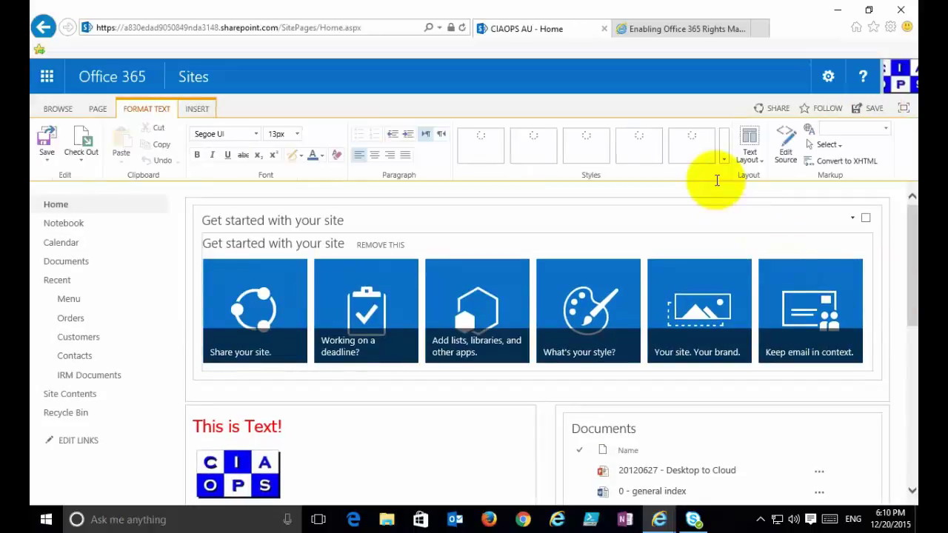
Delete the 'This is Text!' heading line so the CIAOPS logo sits at the top
{"action": "left_click", "coordinate": [755, 157]}
{"action": "left_click", "coordinate": [759, 162]}
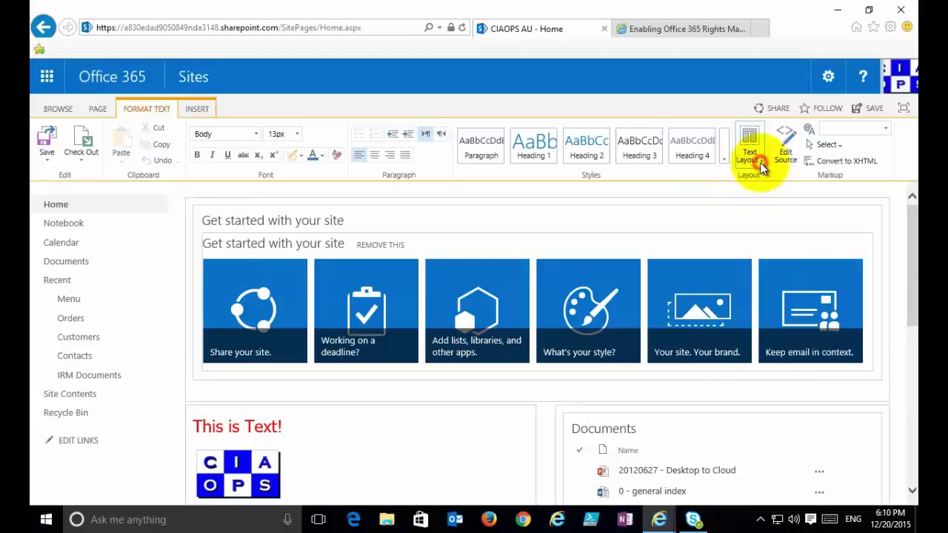
{"action": "left_click_drag", "start_coordinate": [307, 428], "coordinate": [194, 428]}
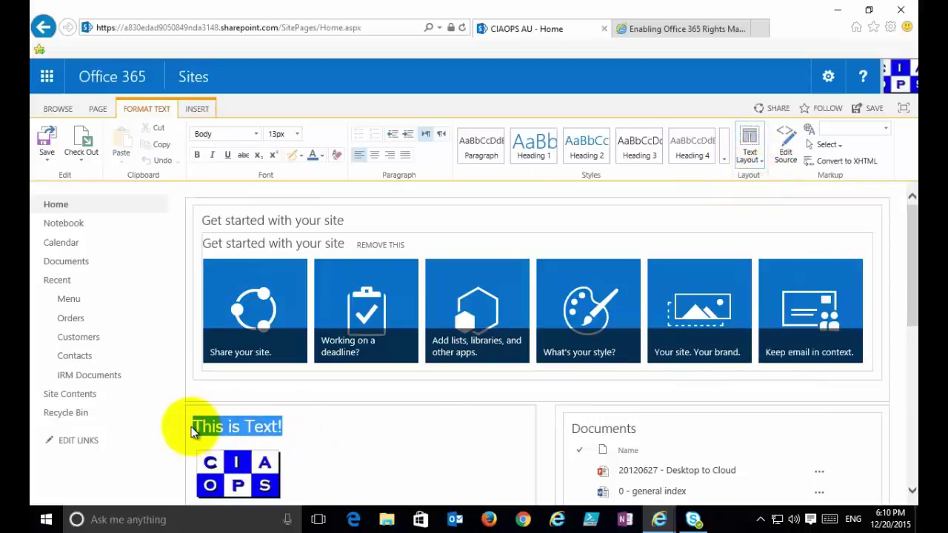
{"action": "key", "text": "Delete"}
{"action": "left_click", "coordinate": [212, 450]}
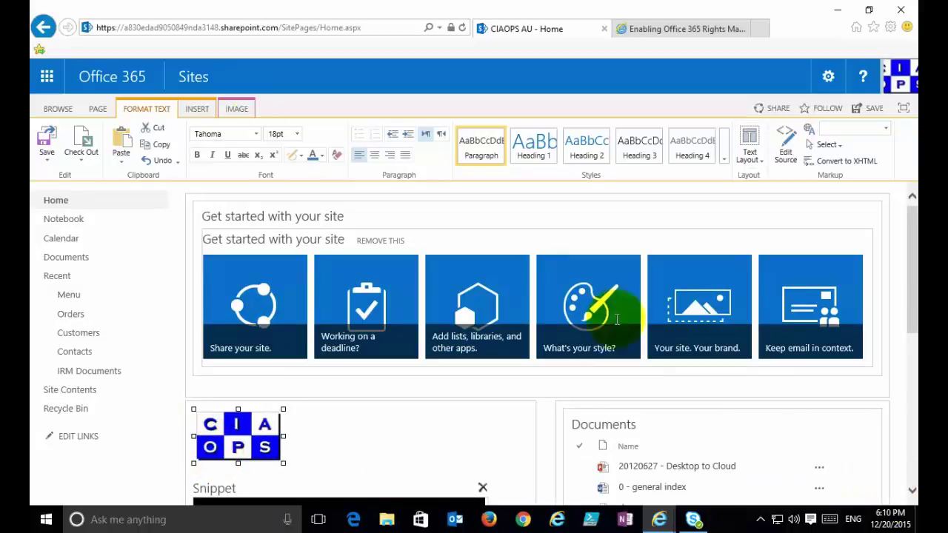
Browse the Content Rollup, Document Sets and Filters web part categories without inserting anything
{"action": "left_click", "coordinate": [197, 109]}
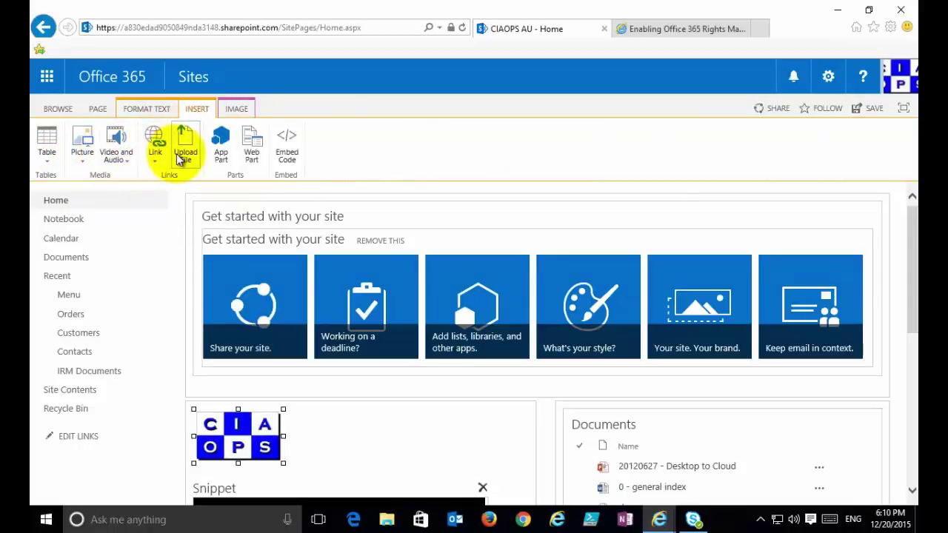
{"action": "left_click", "coordinate": [255, 157]}
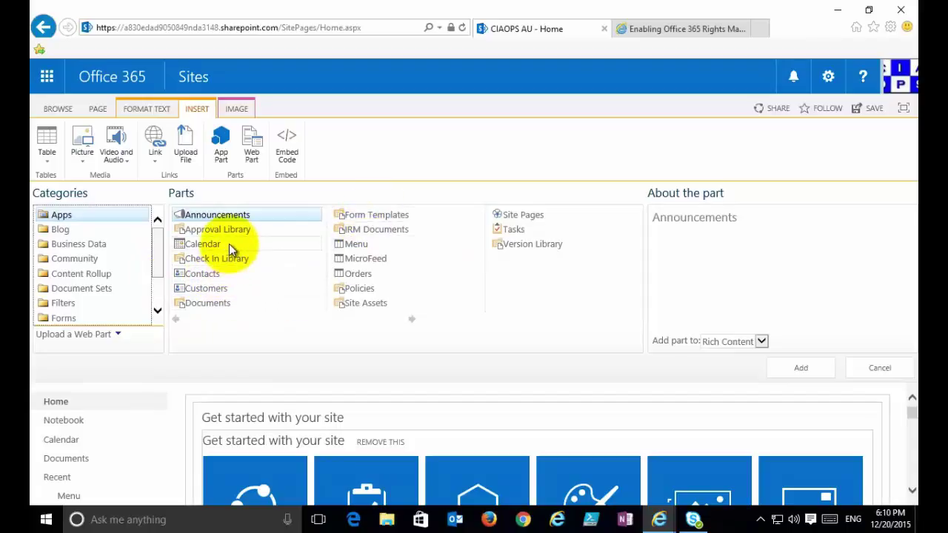
{"action": "left_click", "coordinate": [78, 274]}
{"action": "left_click", "coordinate": [67, 288]}
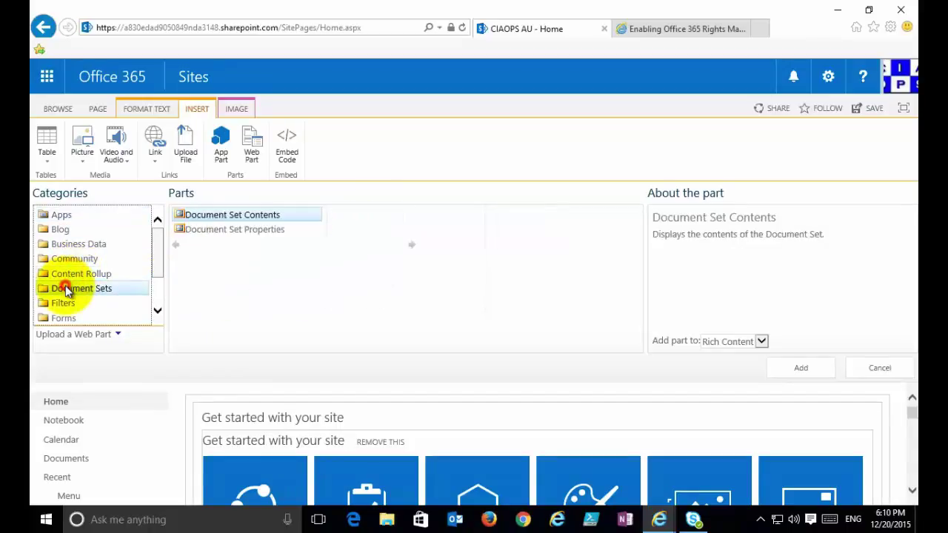
{"action": "left_click", "coordinate": [63, 303]}
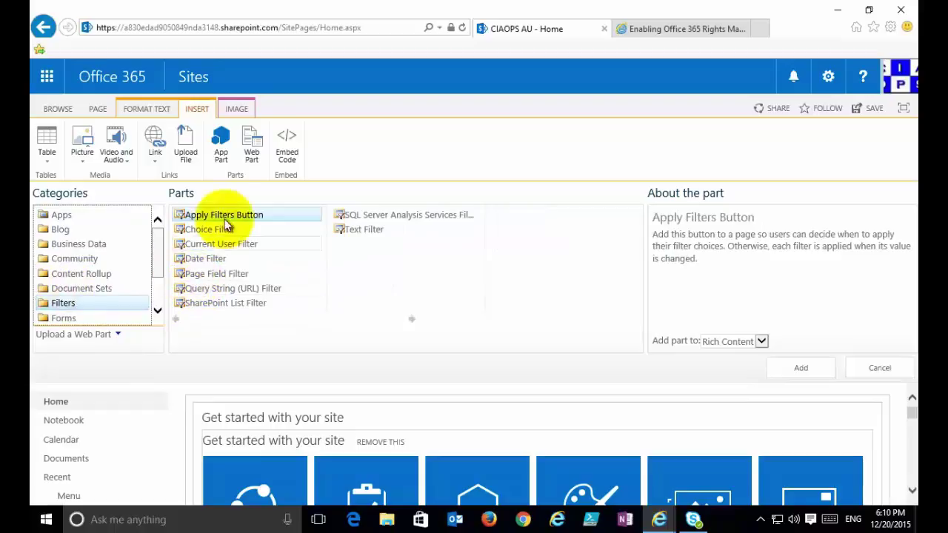
{"action": "left_click", "coordinate": [96, 108]}
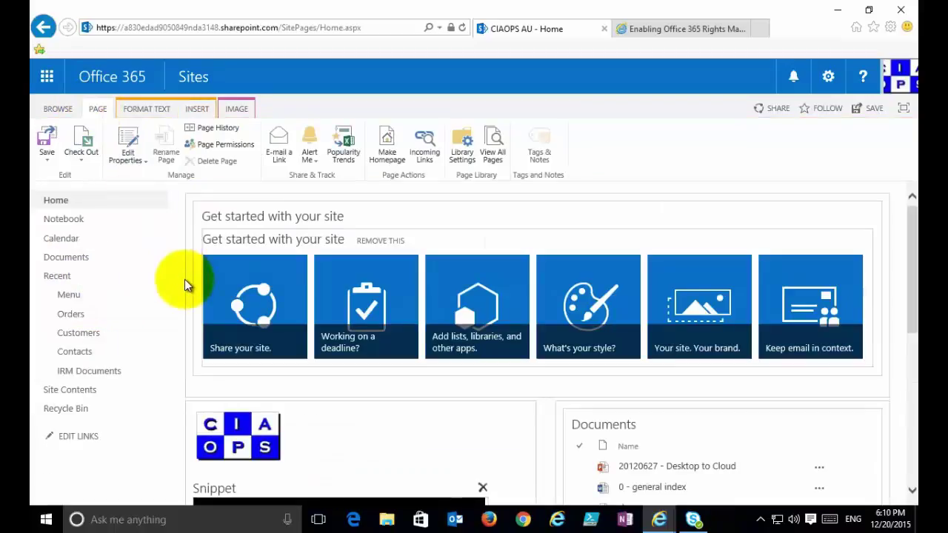
Save the home page and scroll down to check the logo, video and Documents list
{"action": "left_click", "coordinate": [46, 148]}
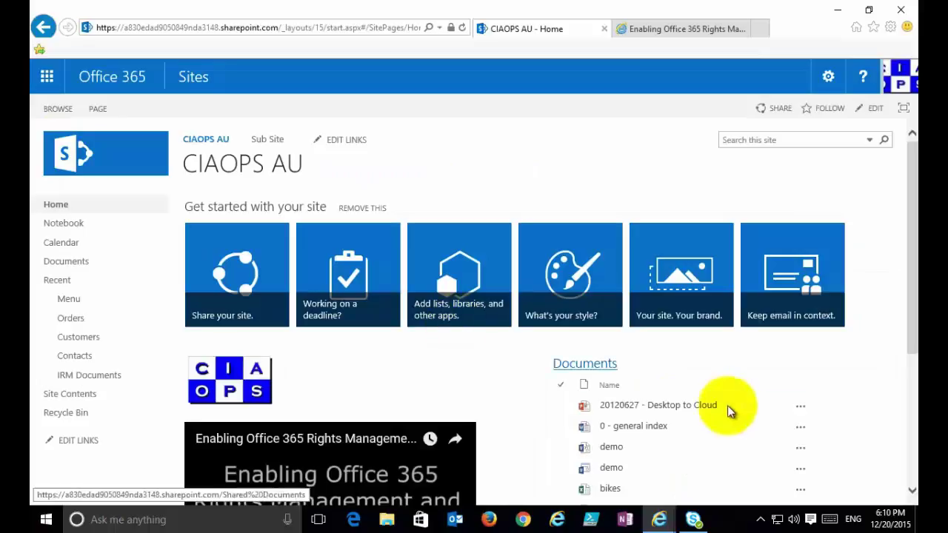
{"action": "left_click", "coordinate": [912, 490]}
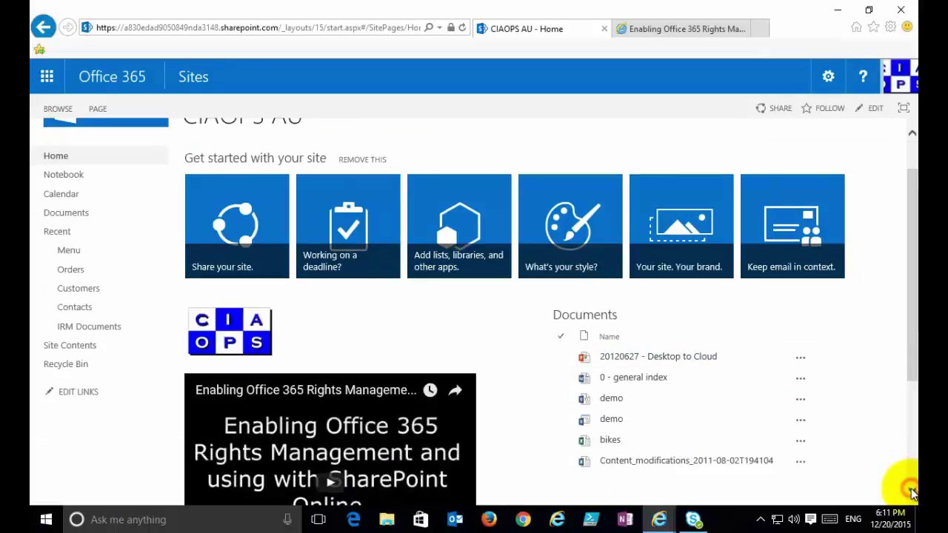